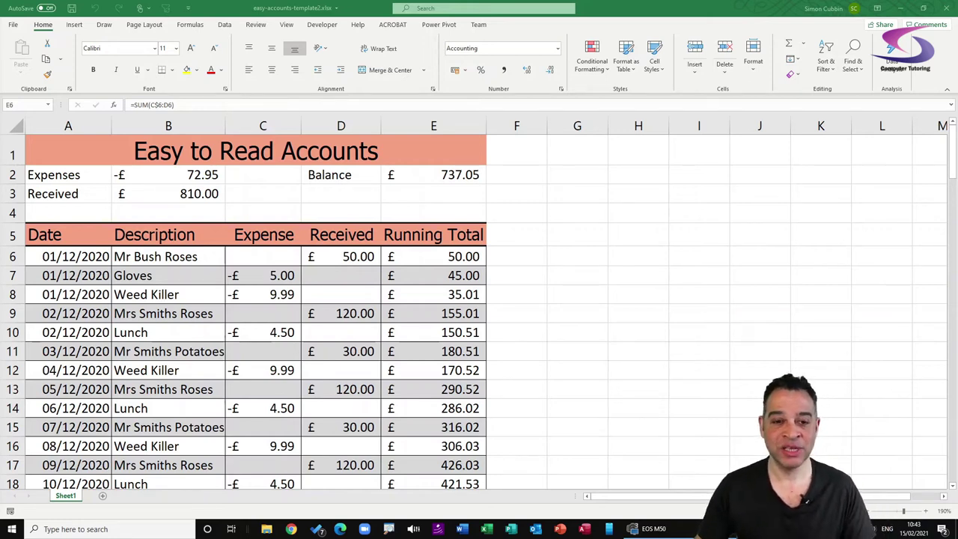
# Insert a new column before the Expense column and head it "Vat Rate" in cell C5
pyautogui.rightClick(262, 131)
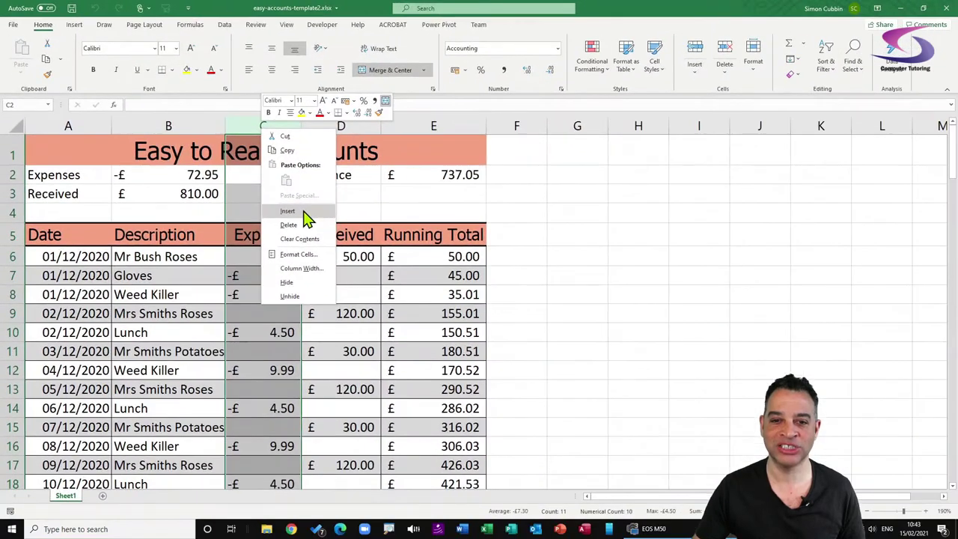
pyautogui.click(296, 212)
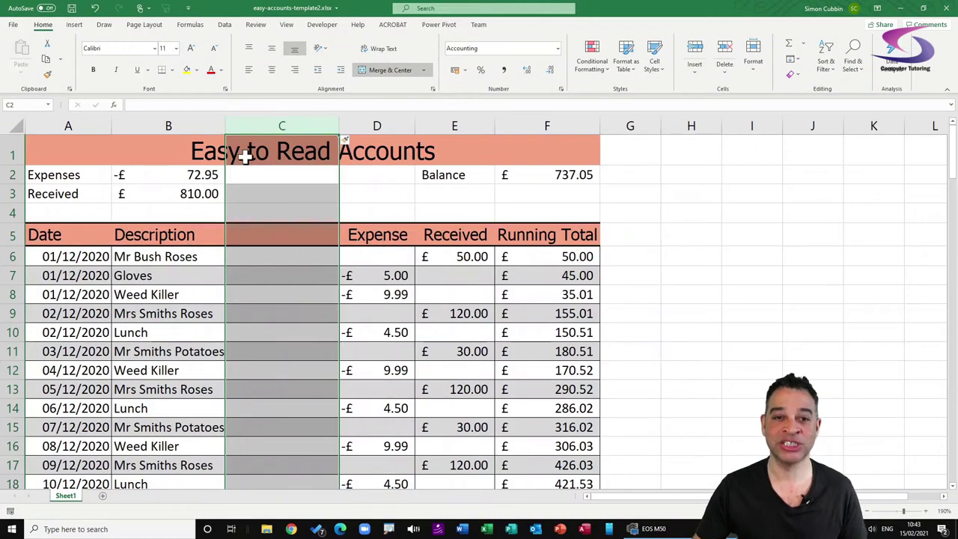
pyautogui.click(311, 227)
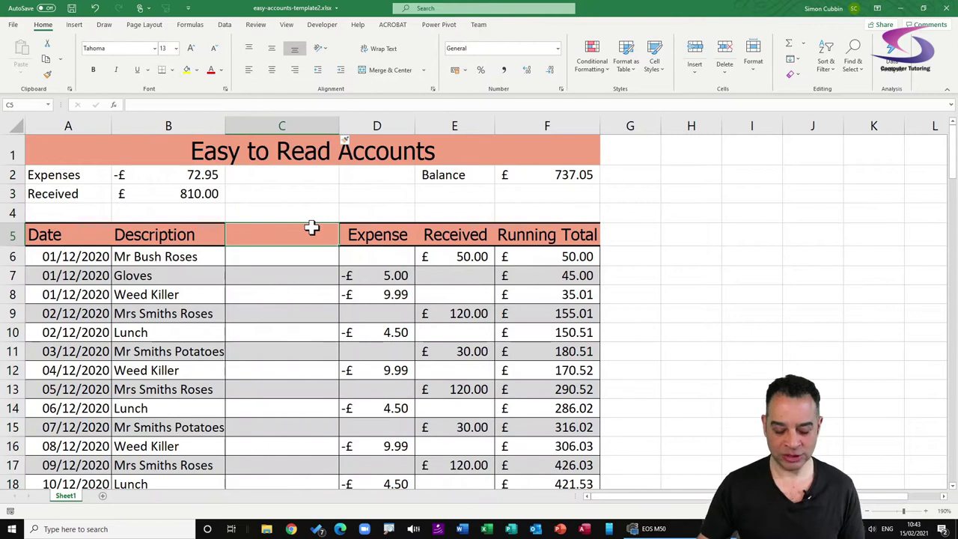
pyautogui.write('Vat Rate')
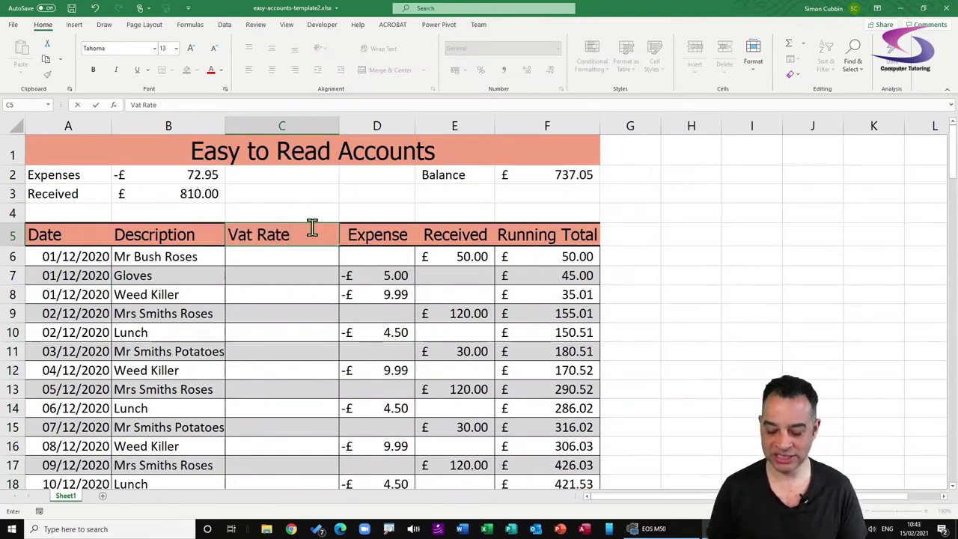
pyautogui.press('Return')
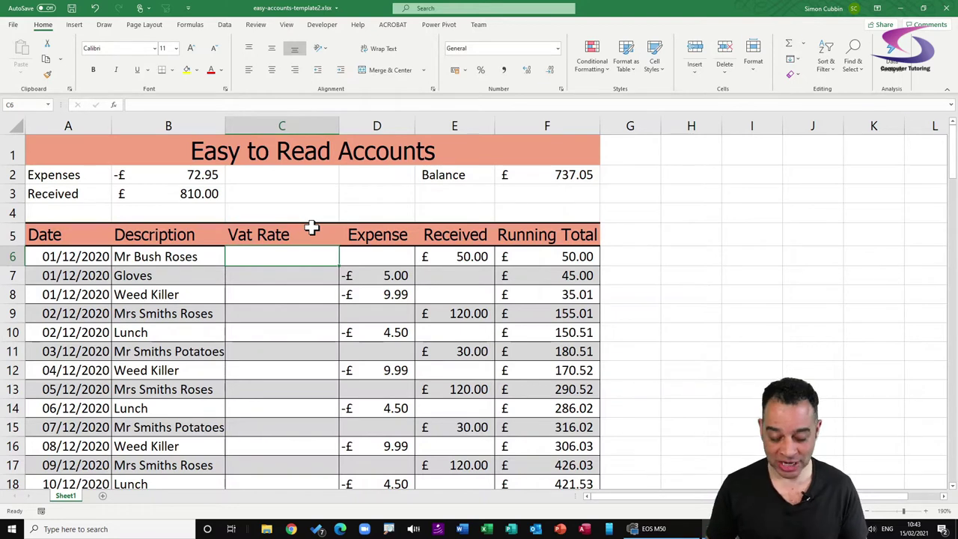
# Enter the sample VAT rates 20%, 5%, 5%, 5 and 45% in cells C6 to C10
pyautogui.write('20%')
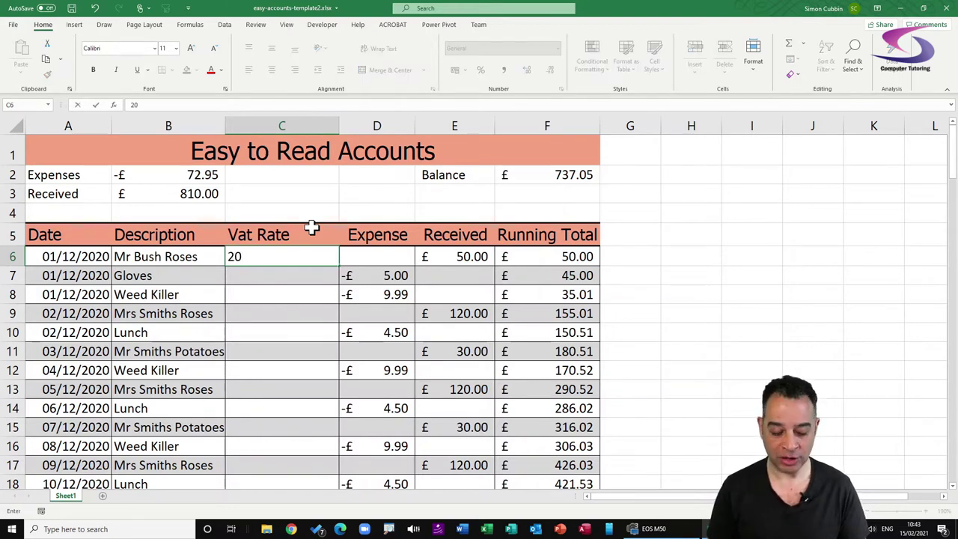
pyautogui.press('Return')
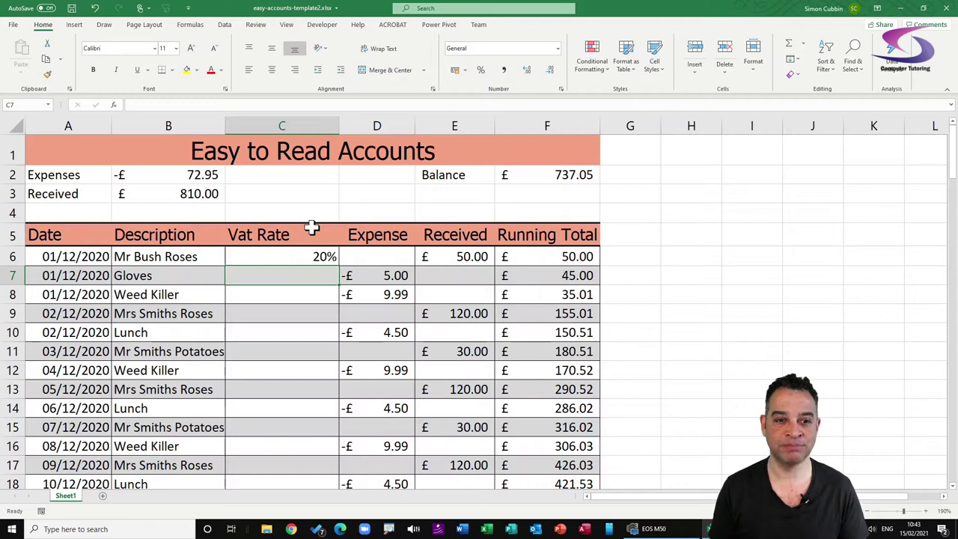
pyautogui.write('5%')
pyautogui.press('Return')
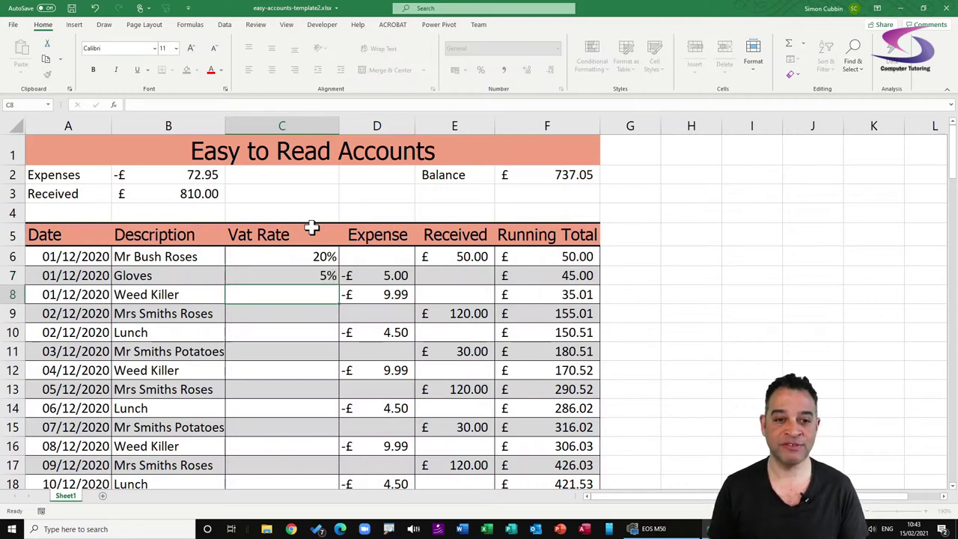
pyautogui.write('5%')
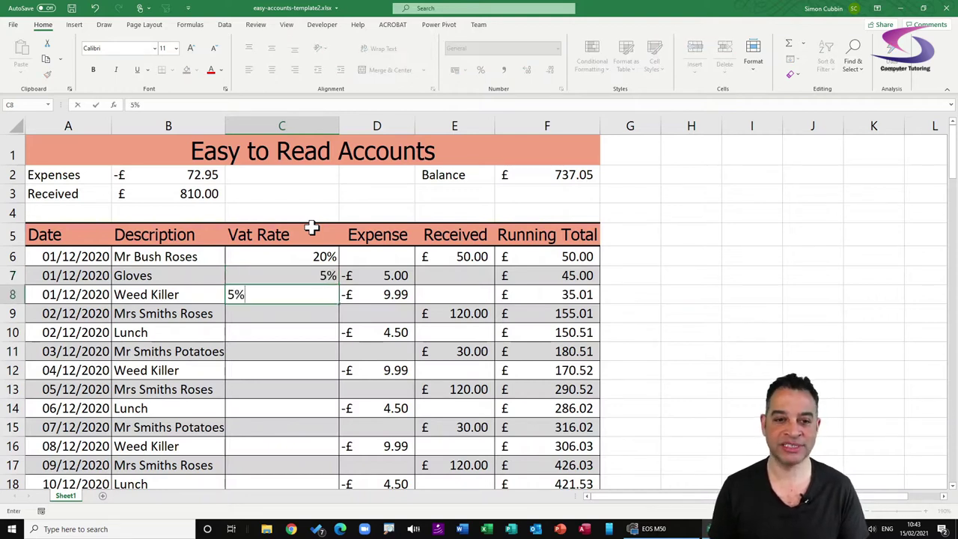
pyautogui.press('Return')
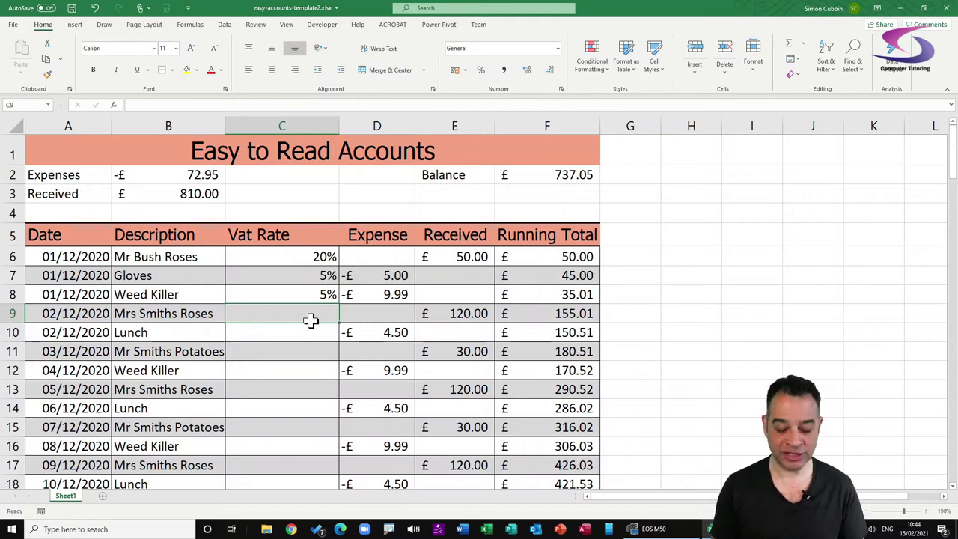
pyautogui.write('5')
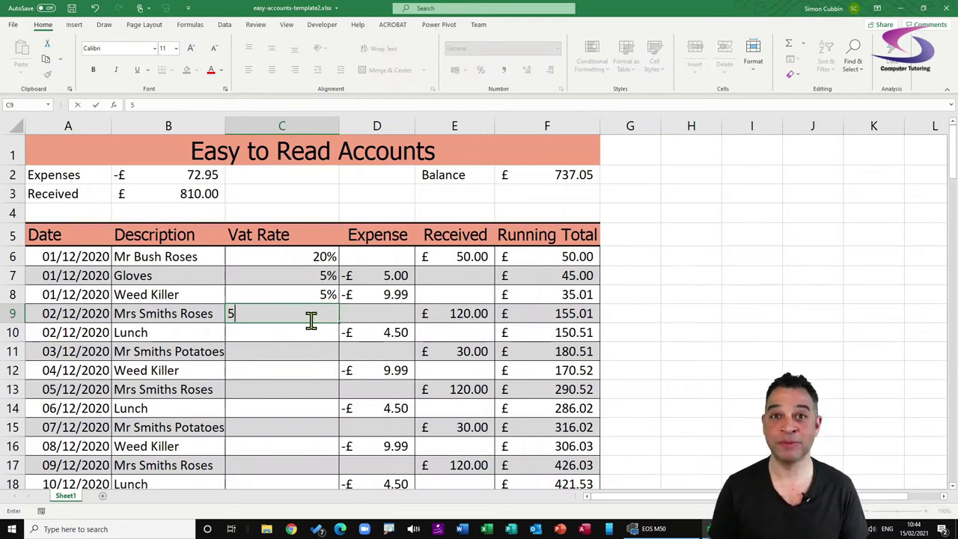
pyautogui.press('Return')
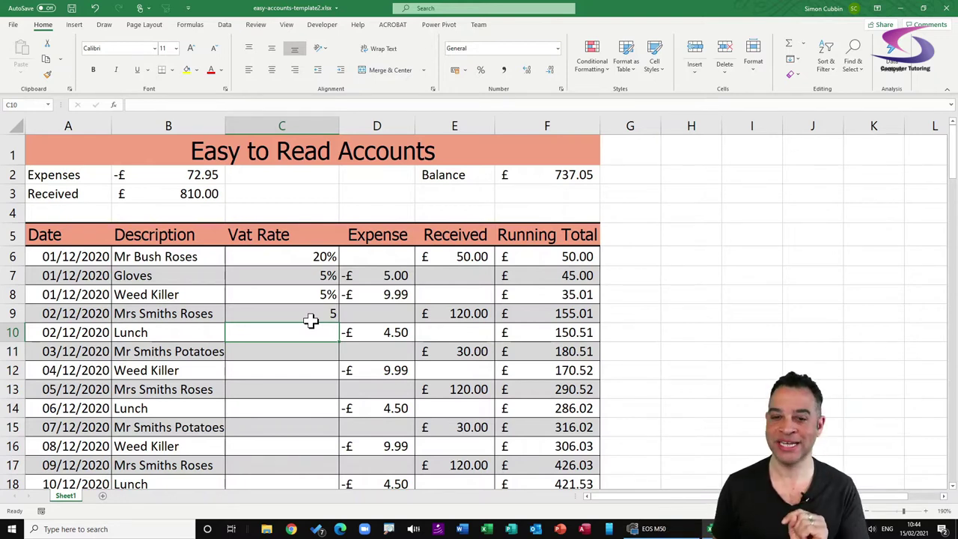
pyautogui.write('45%')
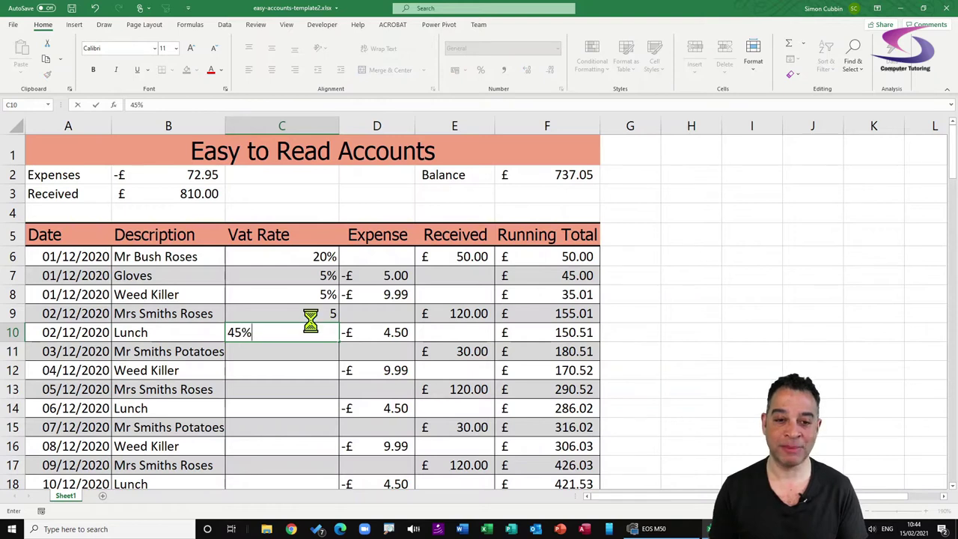
pyautogui.press('Return')
# Clear the contents of cells C6:C11 in the Vat Rate column
pyautogui.moveTo(281, 257); pyautogui.dragTo(282, 333)
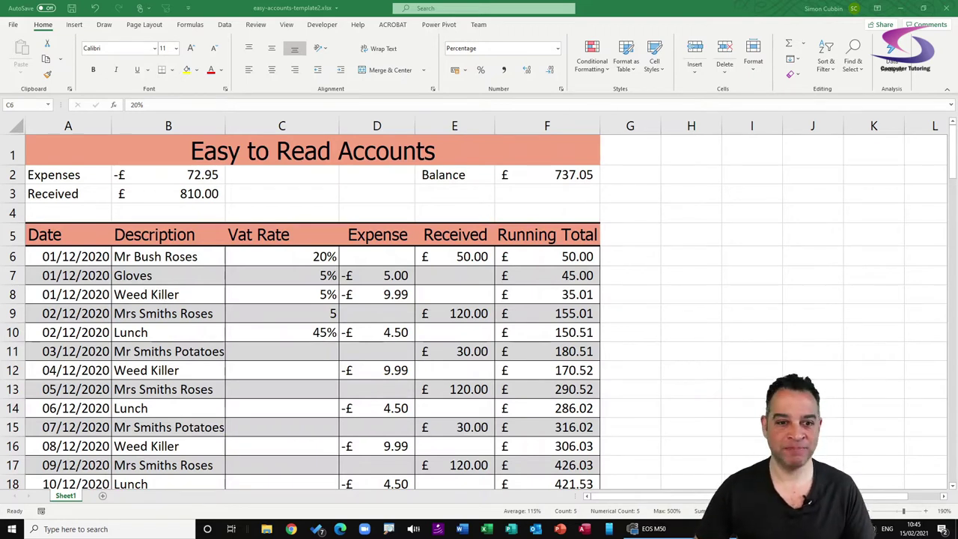
pyautogui.moveTo(271, 258); pyautogui.dragTo(277, 351)
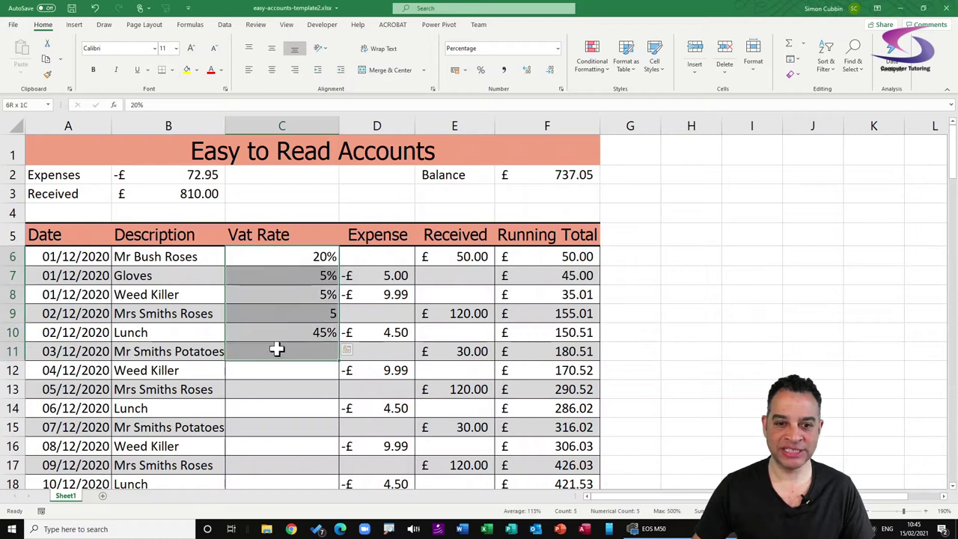
pyautogui.press('Delete')
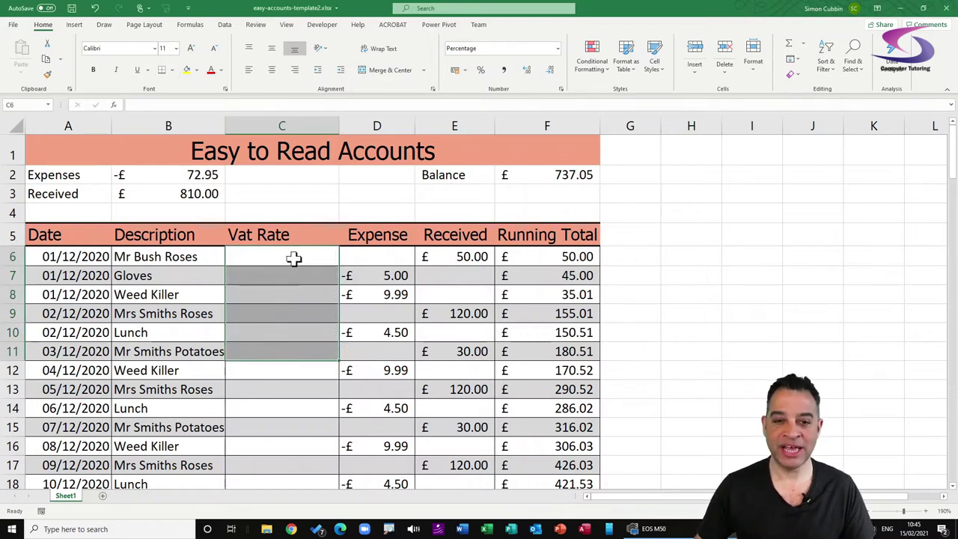
# Start data validation for the Vat Rate cells C6:C119 and allow only values from a List
pyautogui.moveTo(293, 258); pyautogui.dragTo(277, 444)
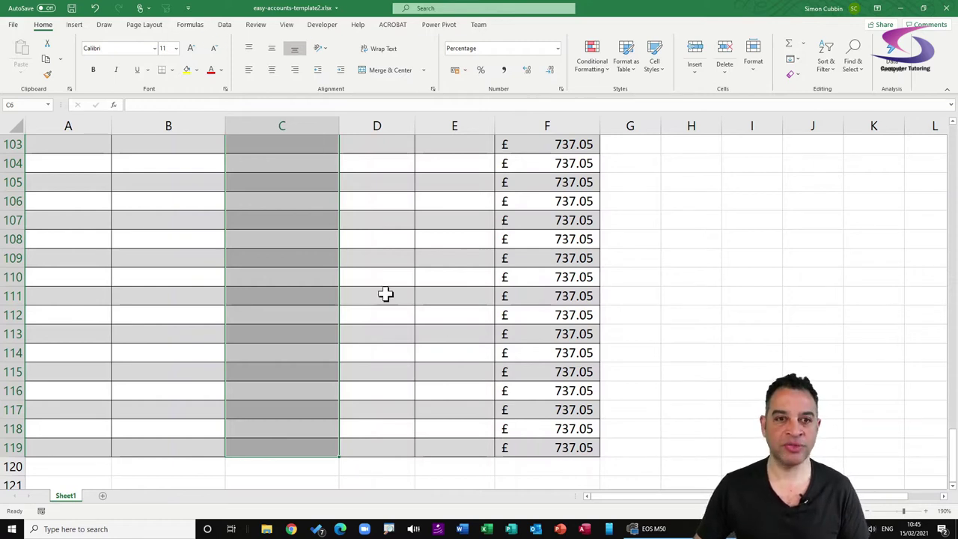
pyautogui.click(388, 528)
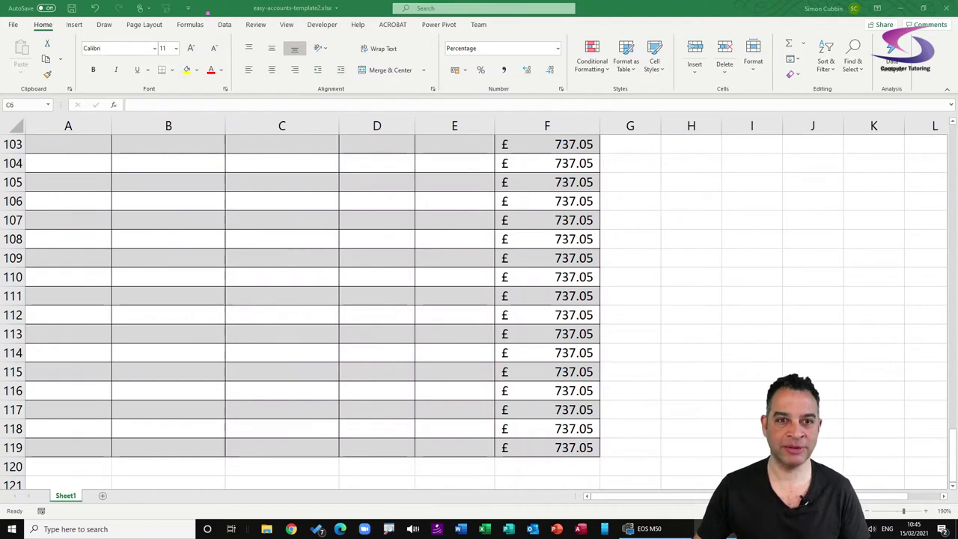
pyautogui.click(225, 27)
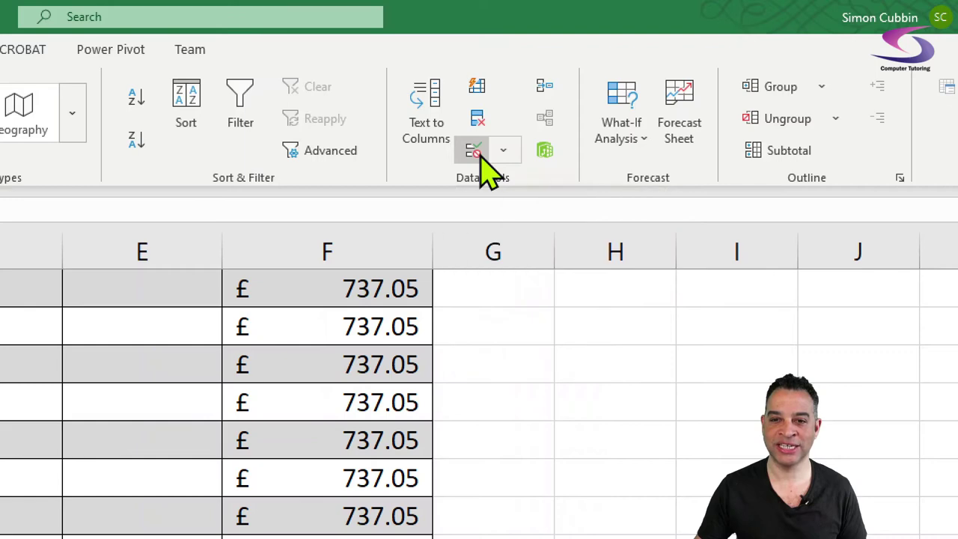
pyautogui.click(479, 151)
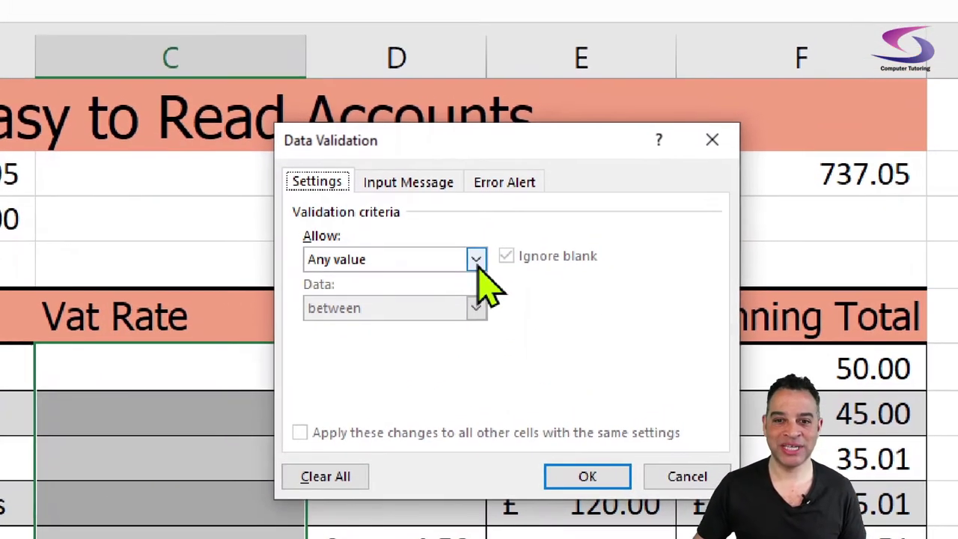
pyautogui.click(476, 224)
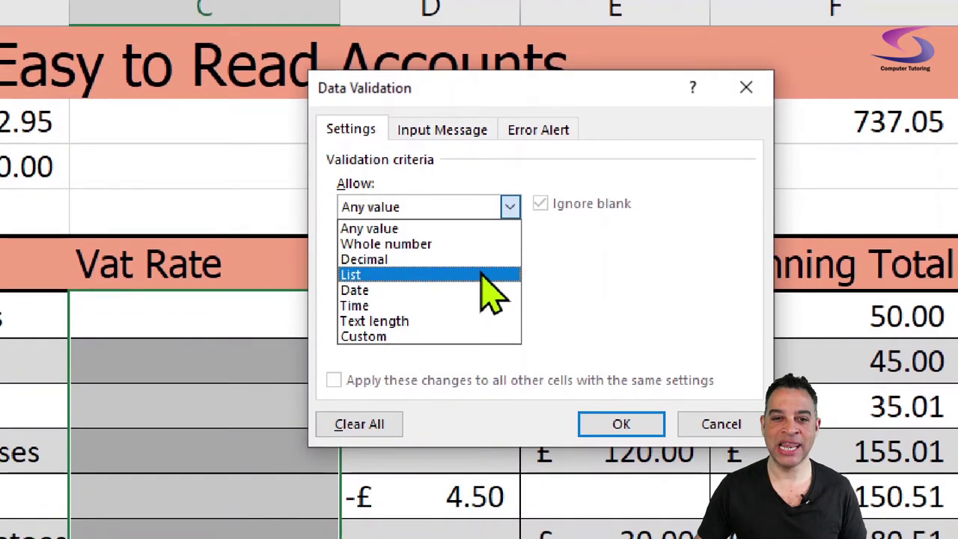
pyautogui.click(483, 288)
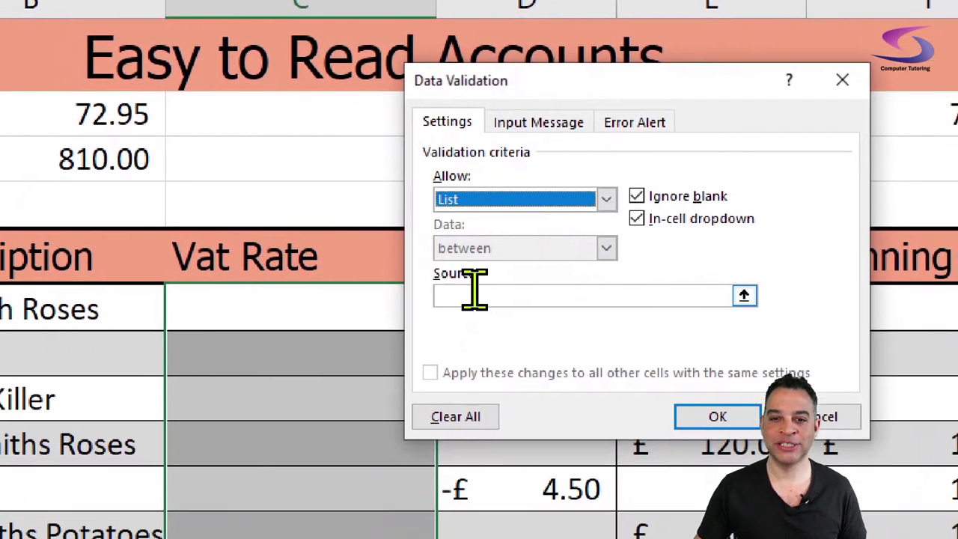
# Set the validation list source to 0%,5%,20% and apply it to the Vat Rate cells
pyautogui.click(451, 365)
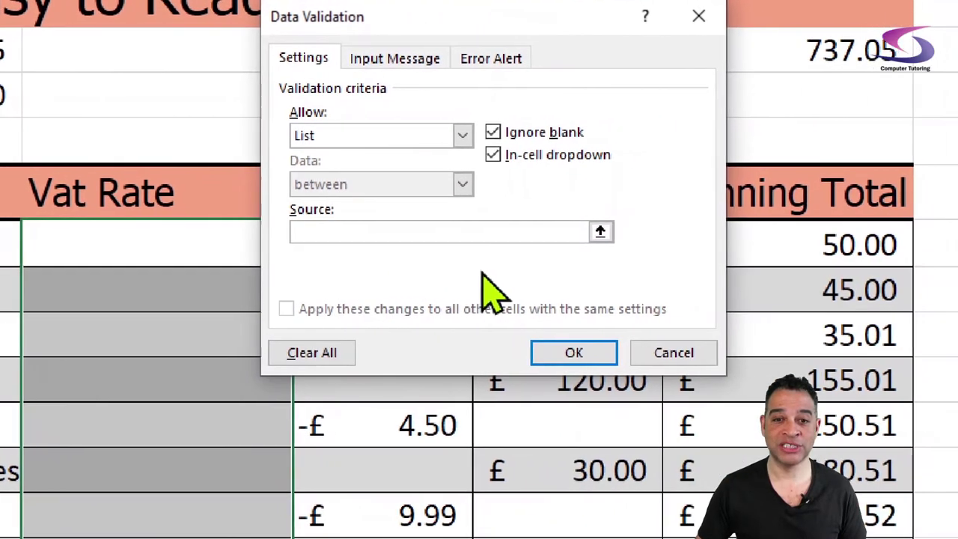
pyautogui.write('0')
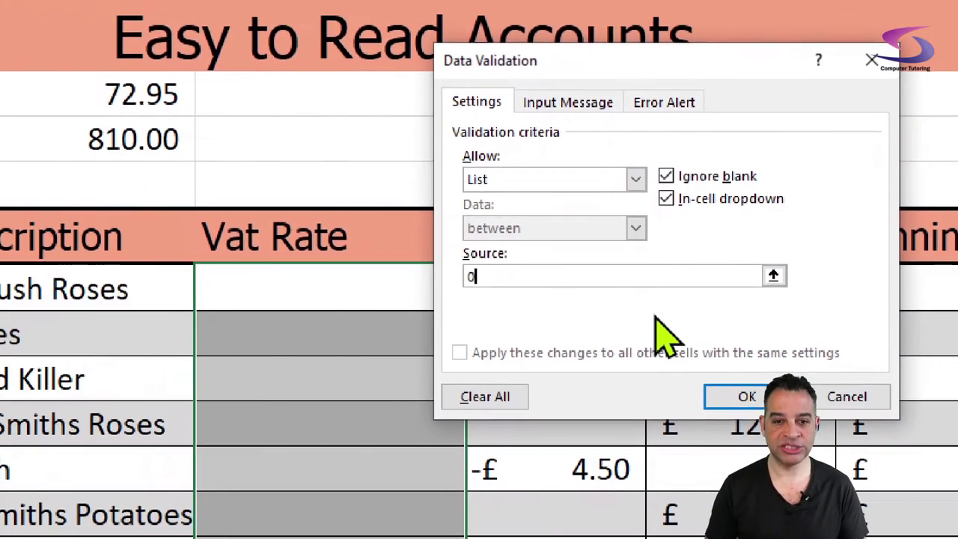
pyautogui.write('%,')
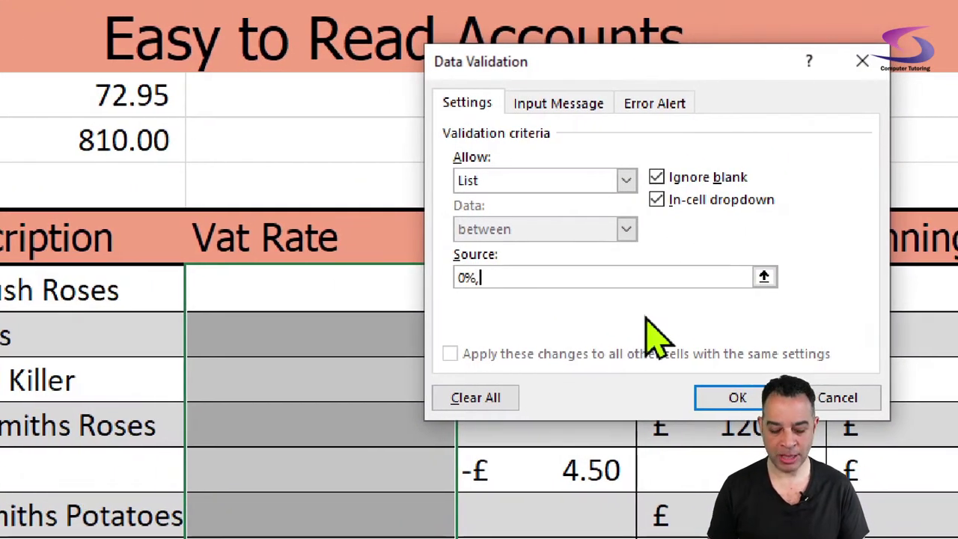
pyautogui.write('5%')
pyautogui.write(',20%')
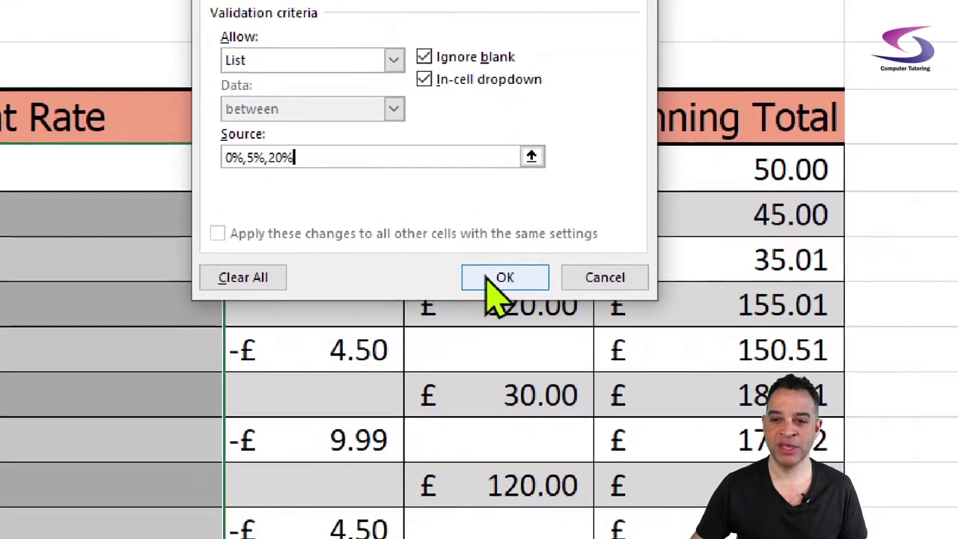
pyautogui.click(681, 398)
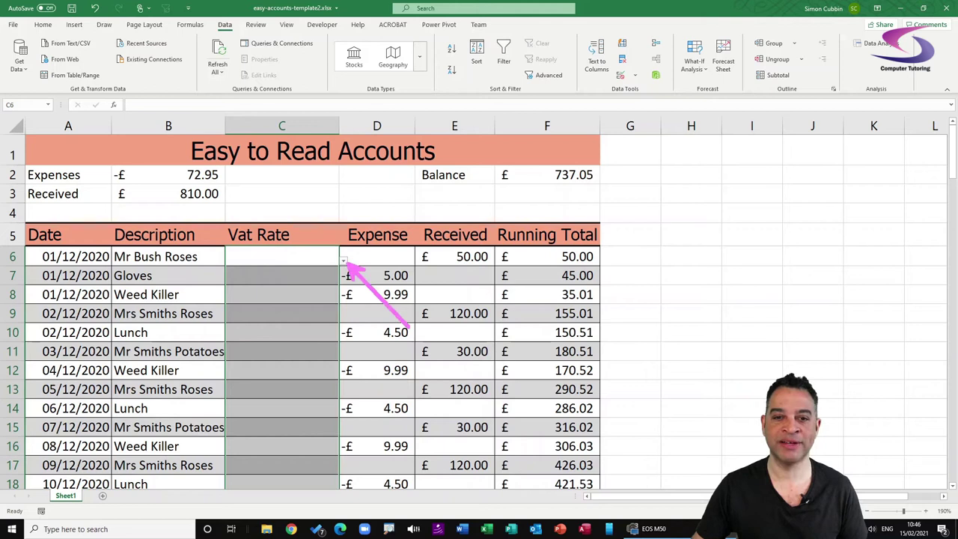
# Choose 20% for cell C6 and 5% for cell C7 from the in-cell VAT rate lists
pyautogui.click(293, 252)
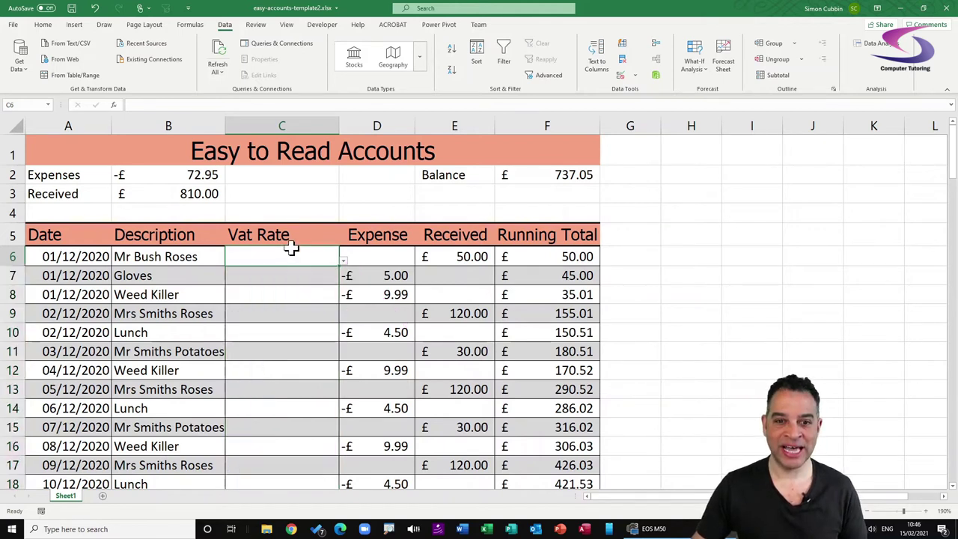
pyautogui.click(343, 261)
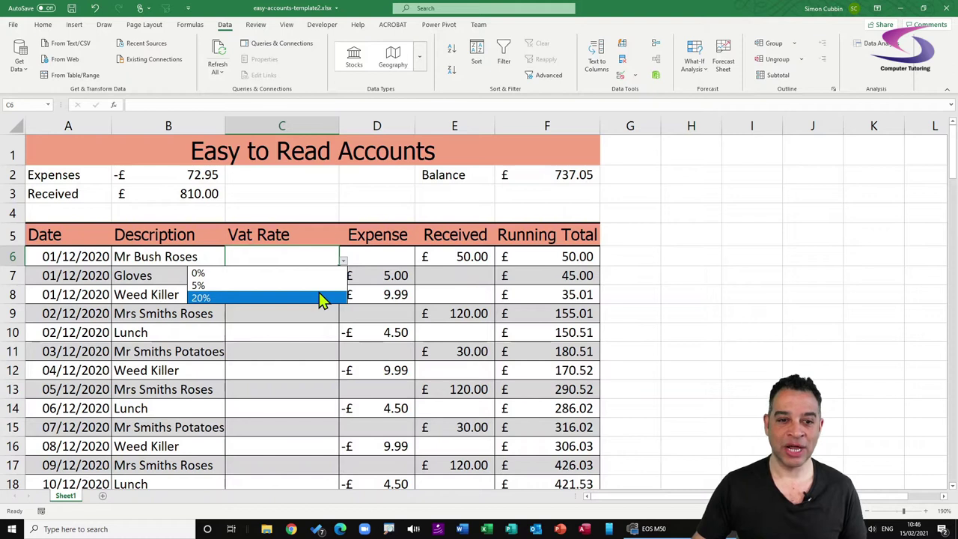
pyautogui.click(246, 261)
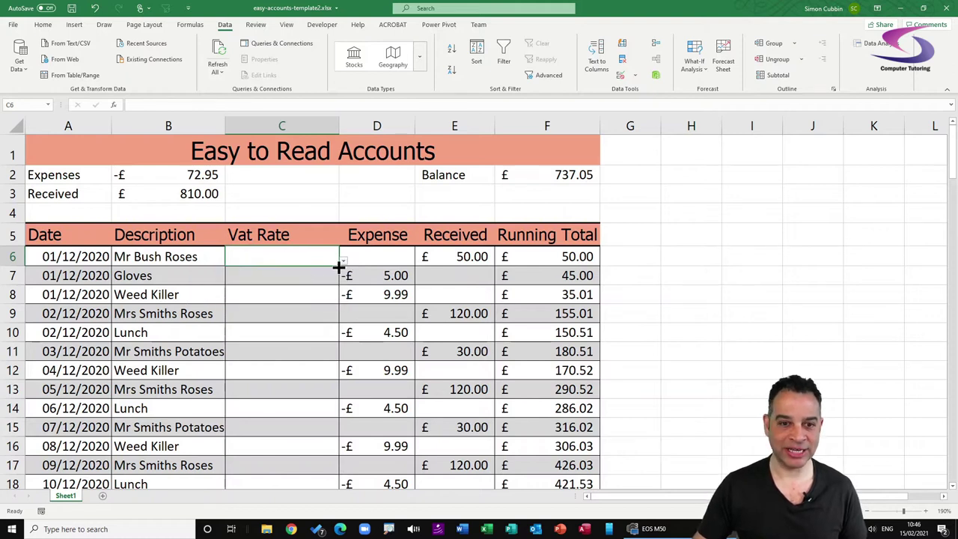
pyautogui.click(343, 262)
pyautogui.click(250, 299)
pyautogui.press('Return')
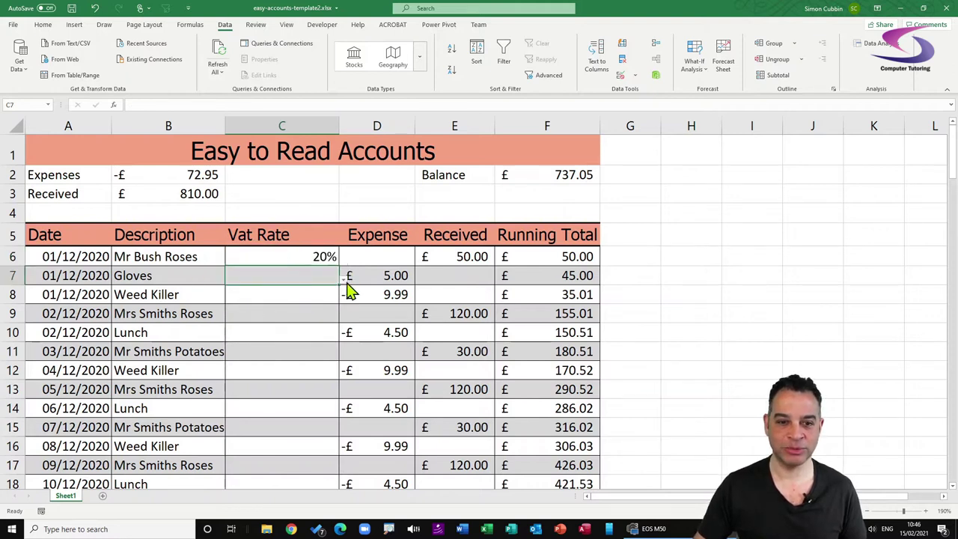
pyautogui.click(345, 282)
pyautogui.click(252, 303)
# Try to enter 6% as the Vat Rate in cell C8 to test the list validation, then cancel the entry
pyautogui.click(307, 298)
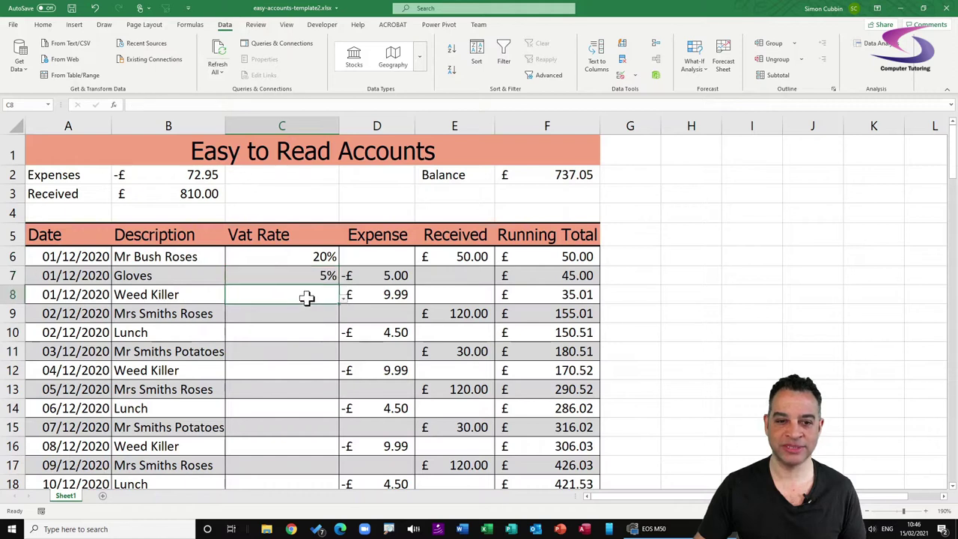
pyautogui.write('6')
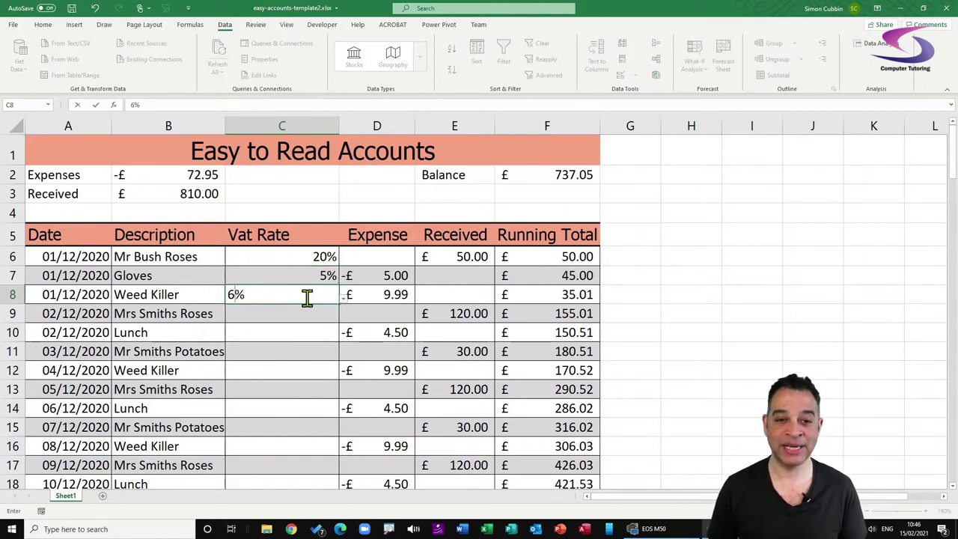
pyautogui.press('Return')
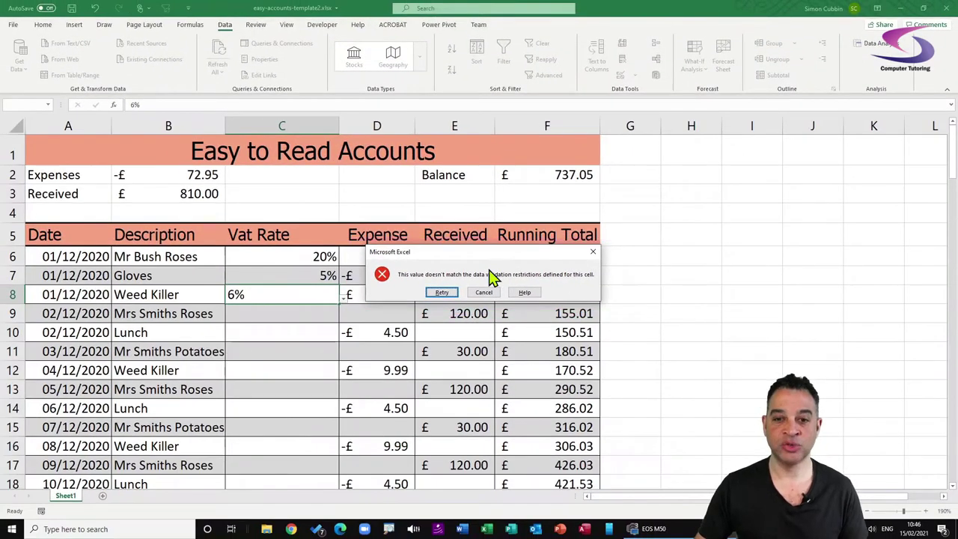
pyautogui.click(438, 295)
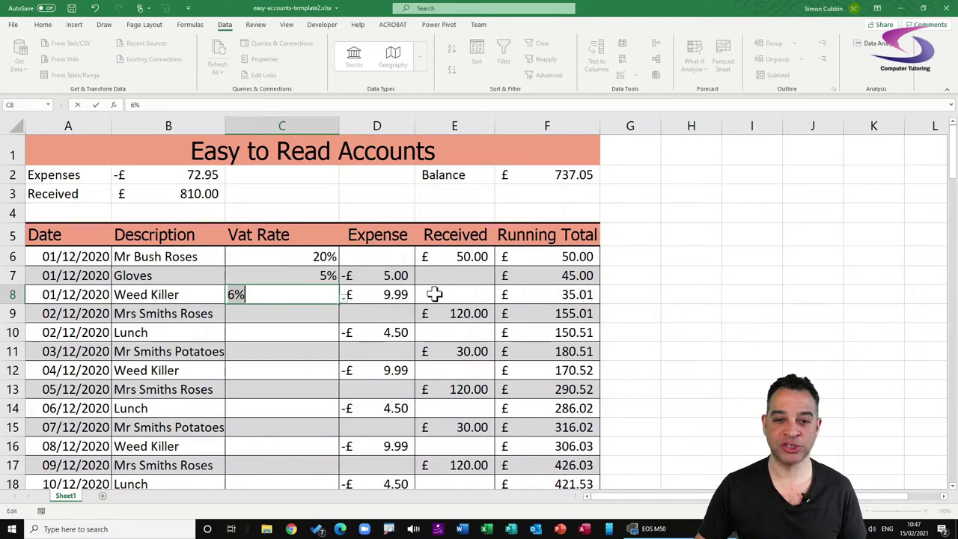
pyautogui.click(316, 313)
pyautogui.click(484, 292)
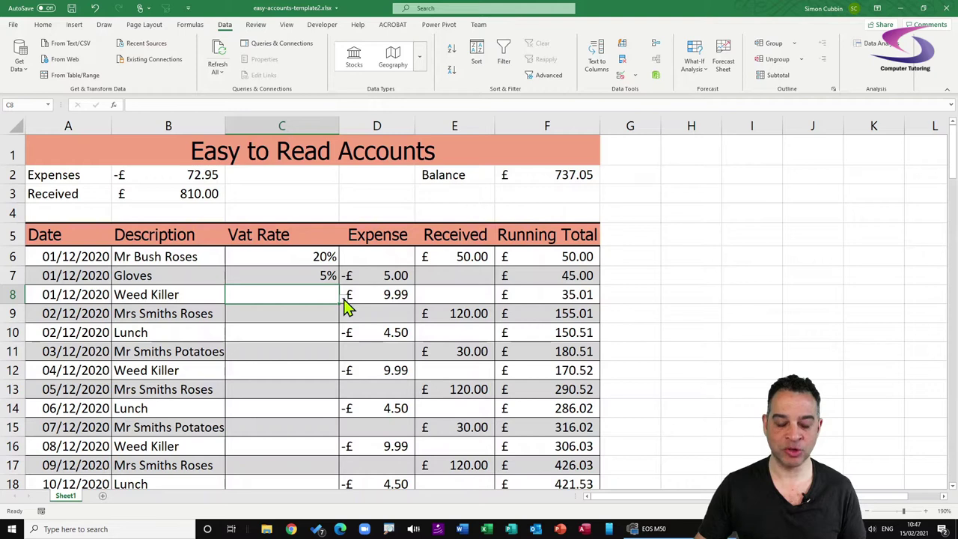
# Fill in the remaining Vat Rate cells down to row 26 with 20%, 5% or 0%, and narrow column C to fit its header
pyautogui.write('20')
pyautogui.press('Return')
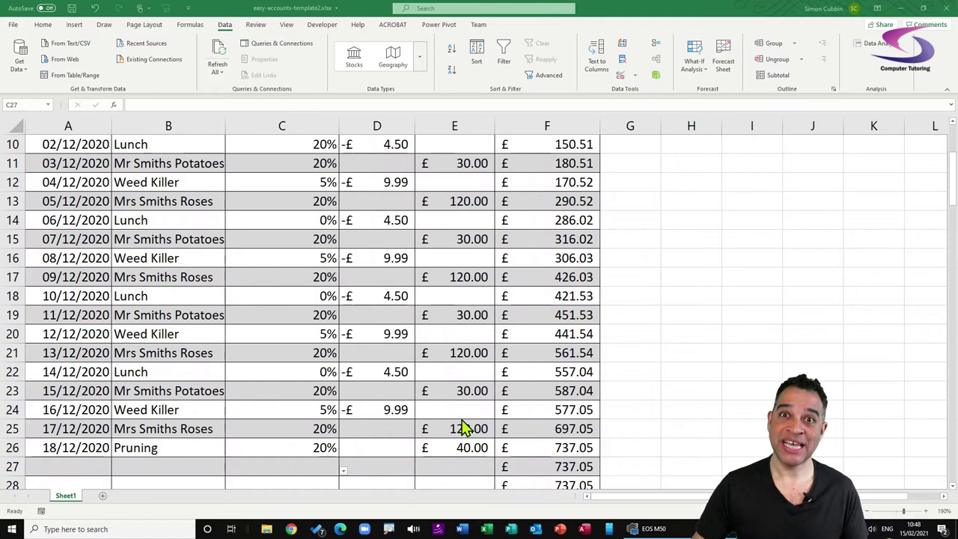
pyautogui.scroll(3, 464, 426)
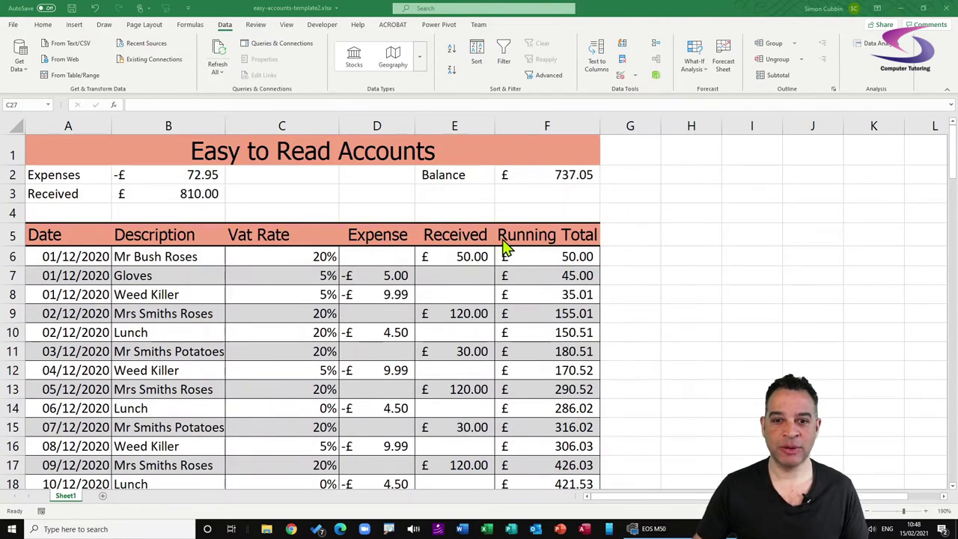
pyautogui.moveTo(338, 124); pyautogui.dragTo(297, 126)
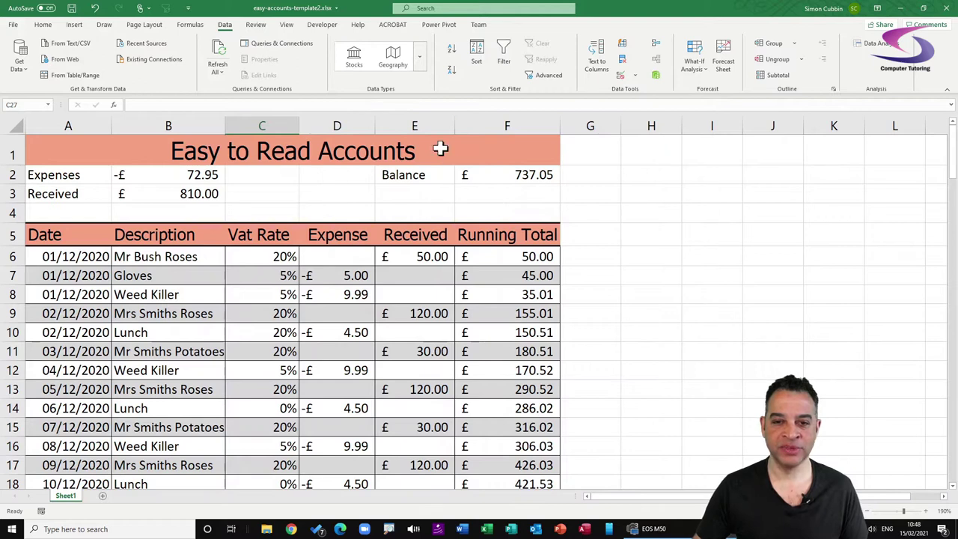
# Rename the Received column header in cell E5 as Gross
pyautogui.click(411, 121)
pyautogui.click(410, 255)
pyautogui.click(420, 233)
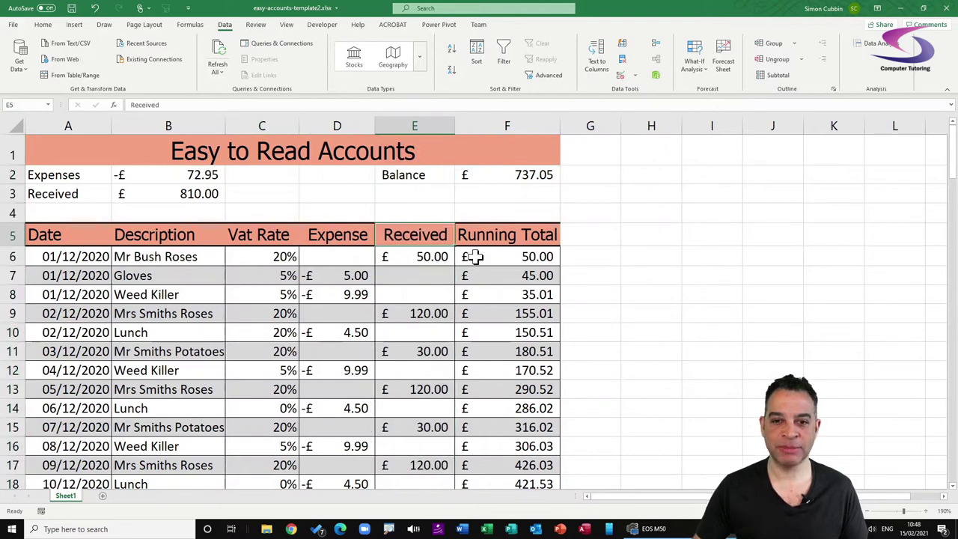
pyautogui.write('Gross')
pyautogui.press('Return')
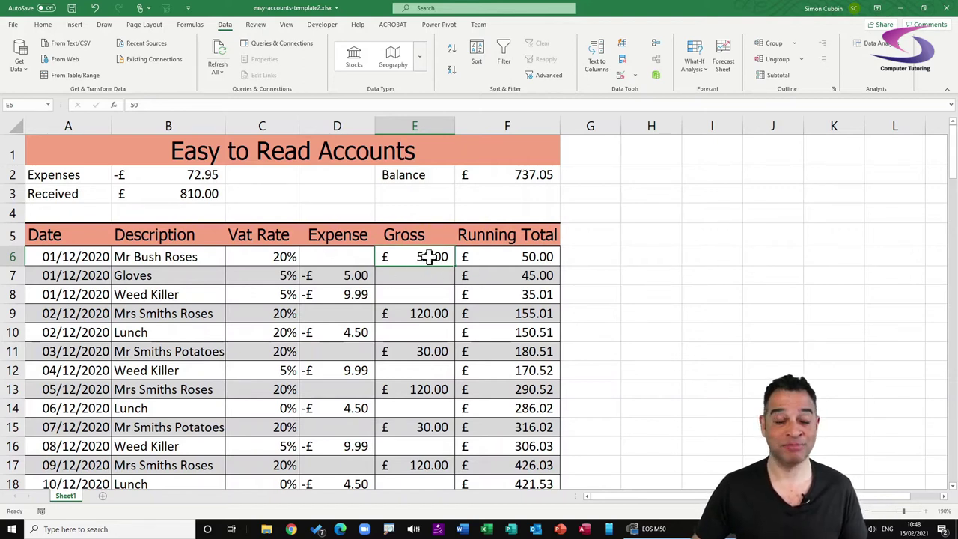
# Insert a new column before Running Total and enter Vat Amt. as its header in cell F5
pyautogui.click(494, 125)
pyautogui.rightClick(494, 125)
pyautogui.click(532, 215)
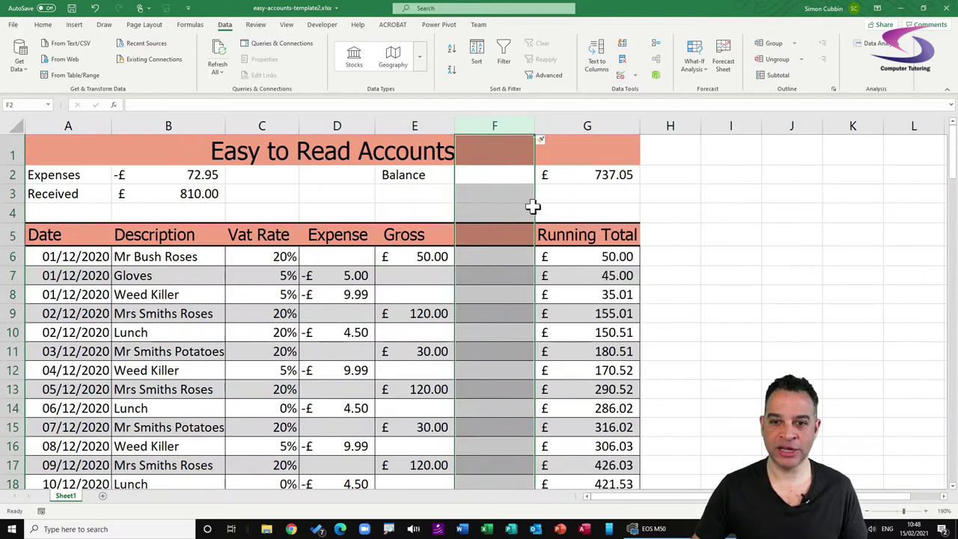
pyautogui.click(494, 232)
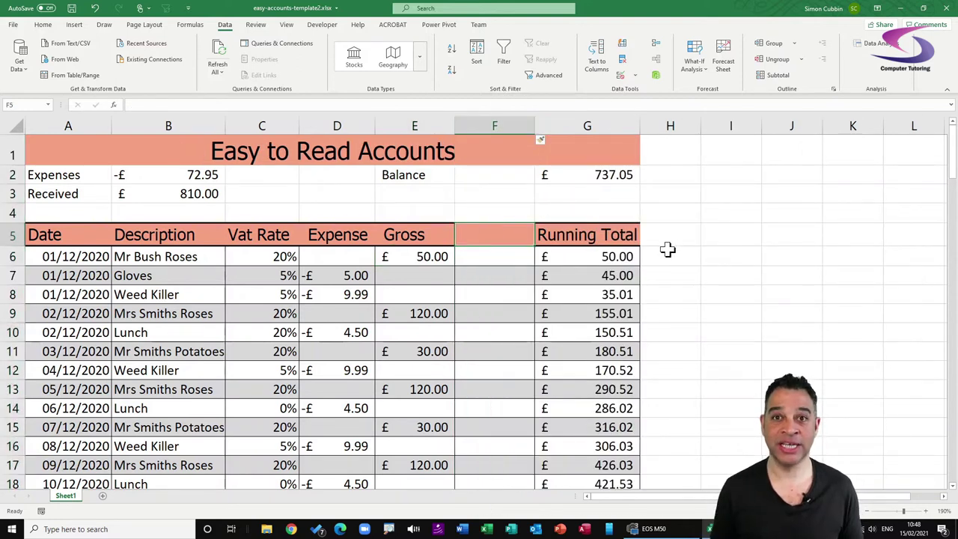
pyautogui.write('Vat')
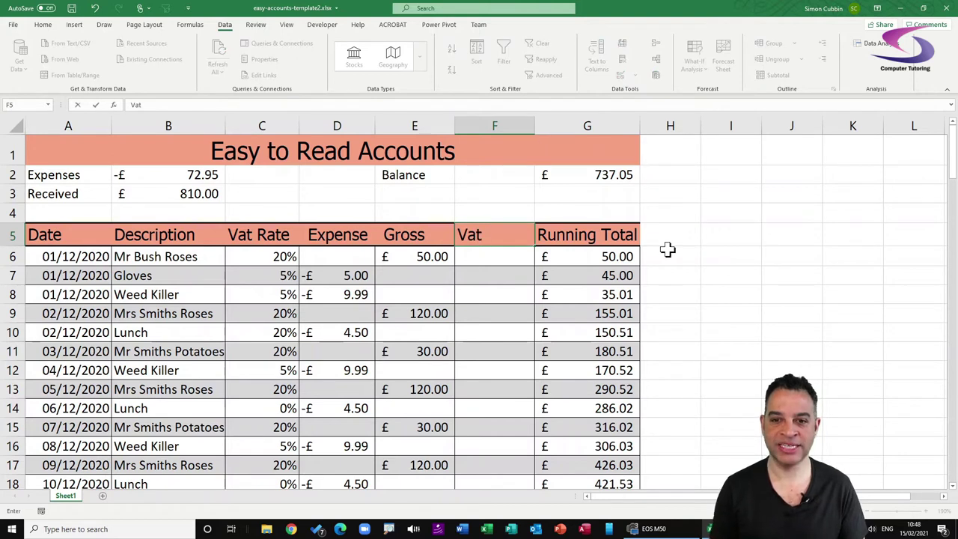
pyautogui.write(' Amt.')
pyautogui.press('Return')
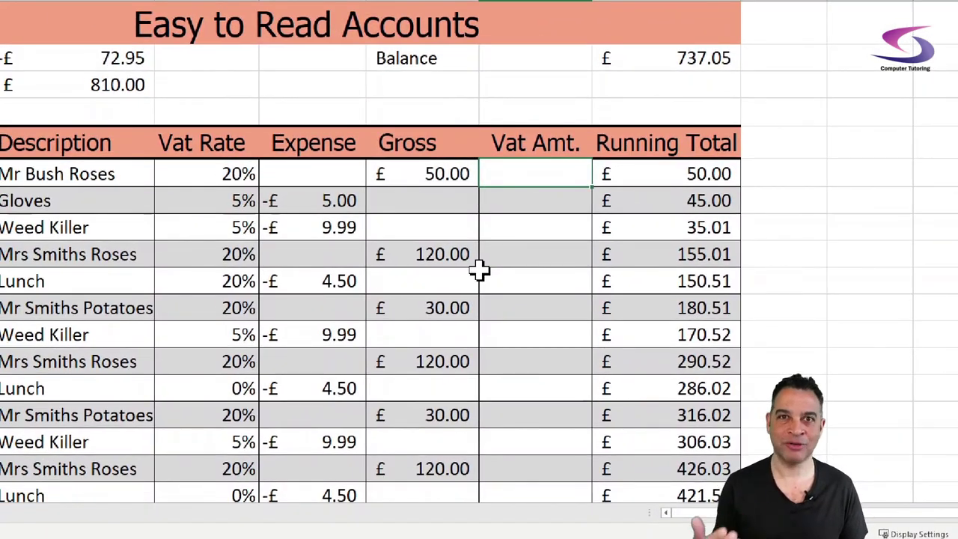
# Calculate the VAT amount in cell F6 with the formula =E6-(E6/(1+C6))
pyautogui.write('=')
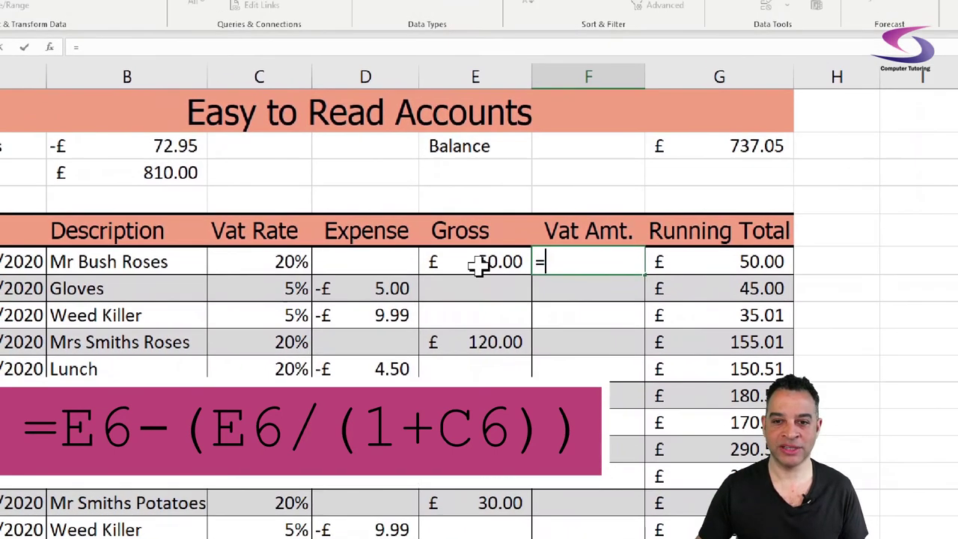
pyautogui.click(413, 273)
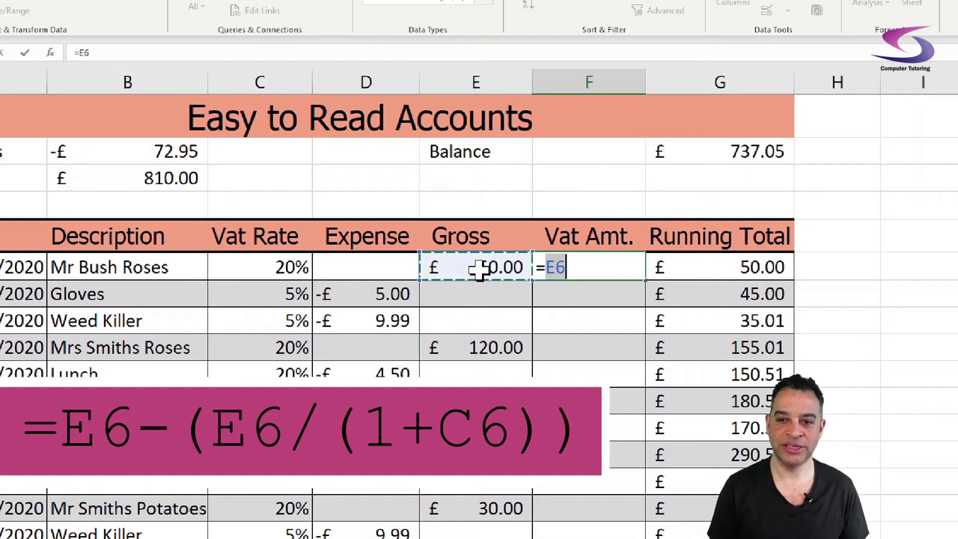
pyautogui.write('-')
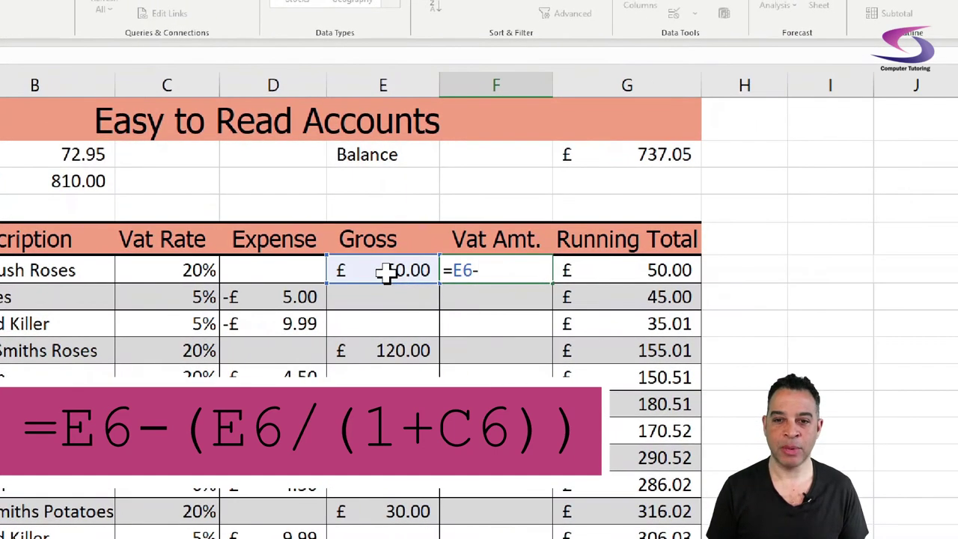
pyautogui.write('(')
pyautogui.click(379, 271)
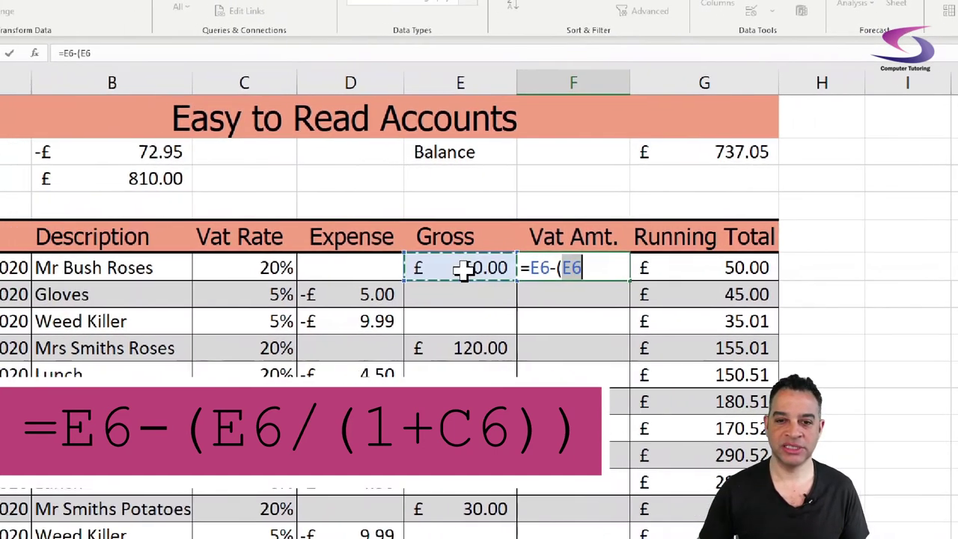
pyautogui.write('/')
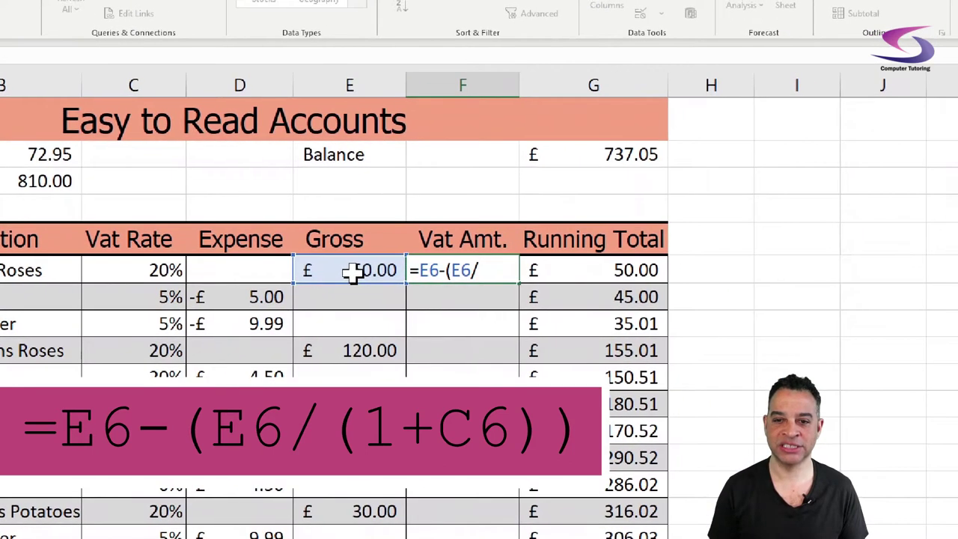
pyautogui.write('(')
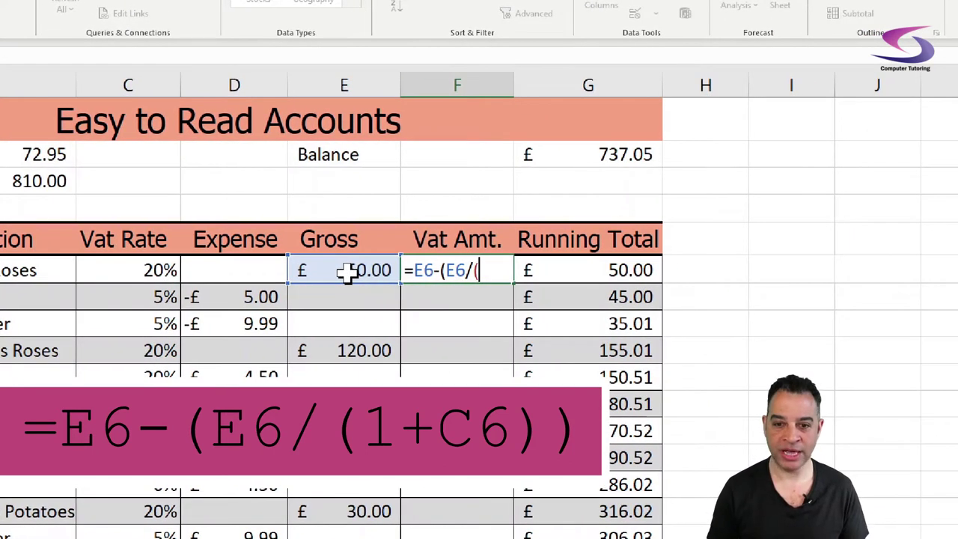
pyautogui.write('1+')
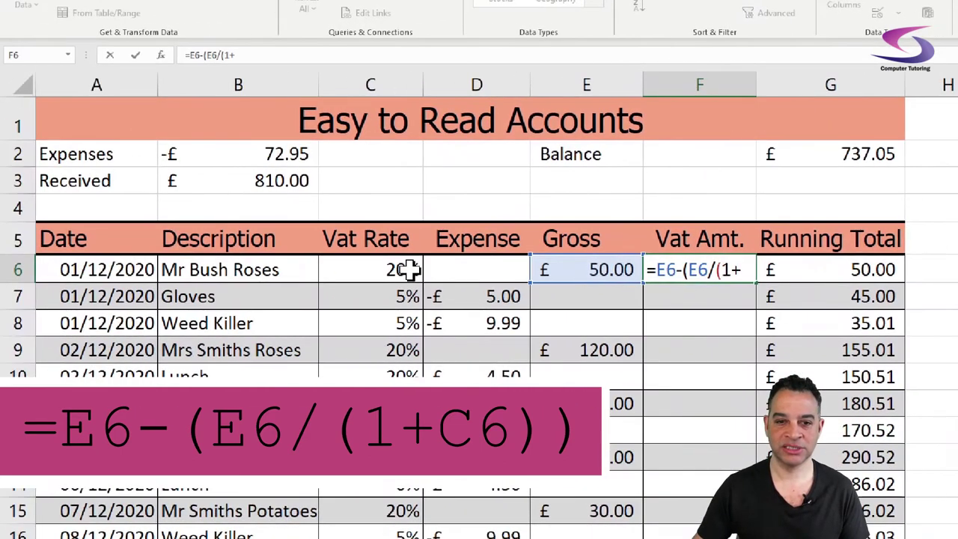
pyautogui.click(204, 269)
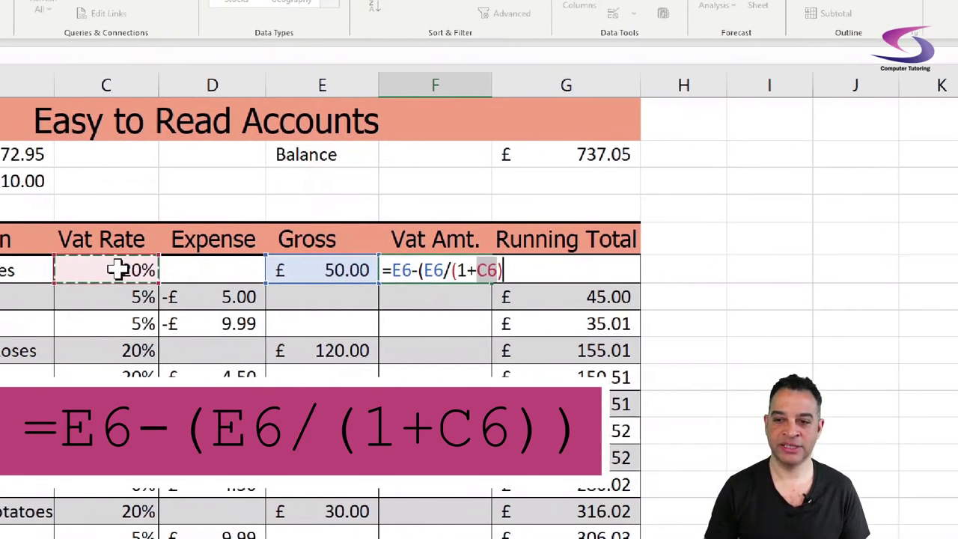
pyautogui.write('))')
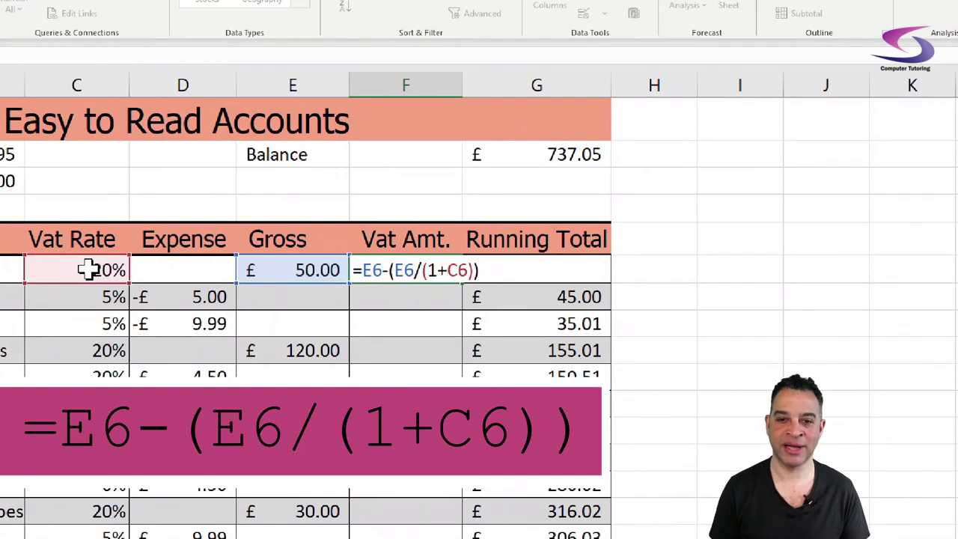
pyautogui.press('Return')
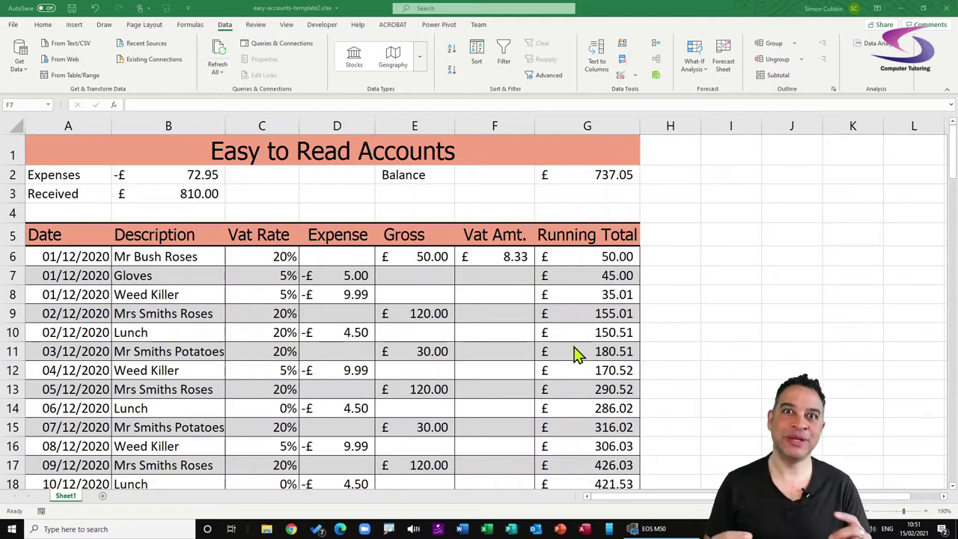
# Insert another column before Running Total and enter Net as its header in cell G5
pyautogui.rightClick(588, 120)
pyautogui.click(620, 207)
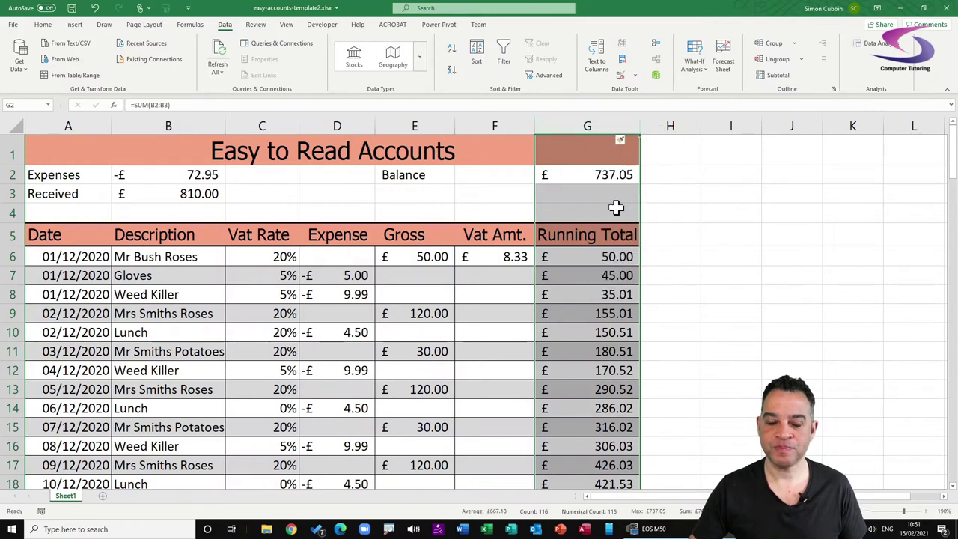
pyautogui.click(555, 235)
pyautogui.write('Net')
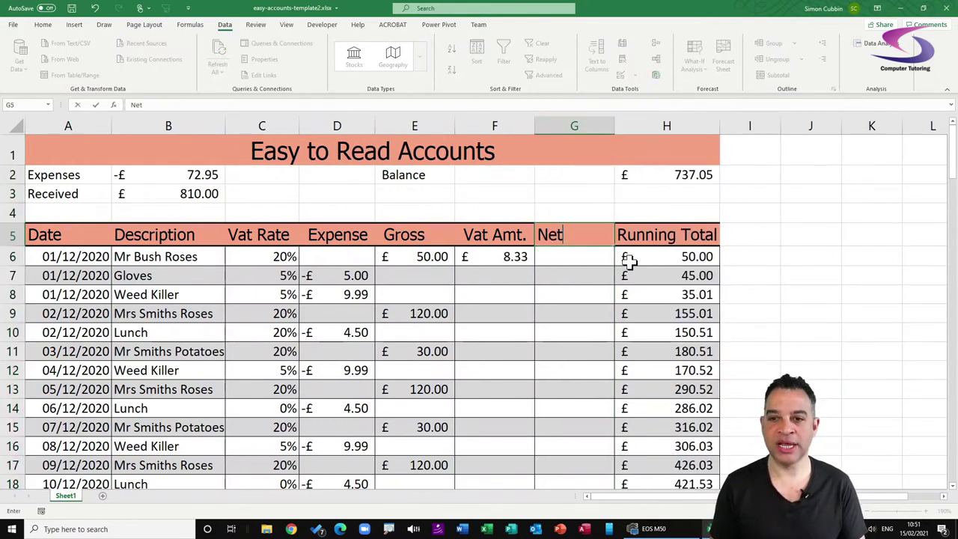
# Calculate the net amount in cell G6 by subtracting the VAT amount from the gross with =E6-F6
pyautogui.click(592, 258)
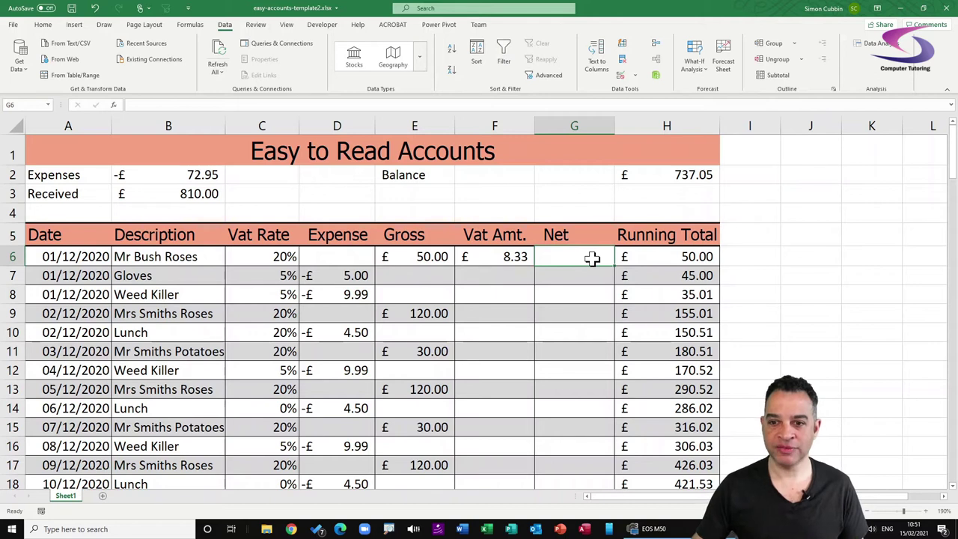
pyautogui.write('=')
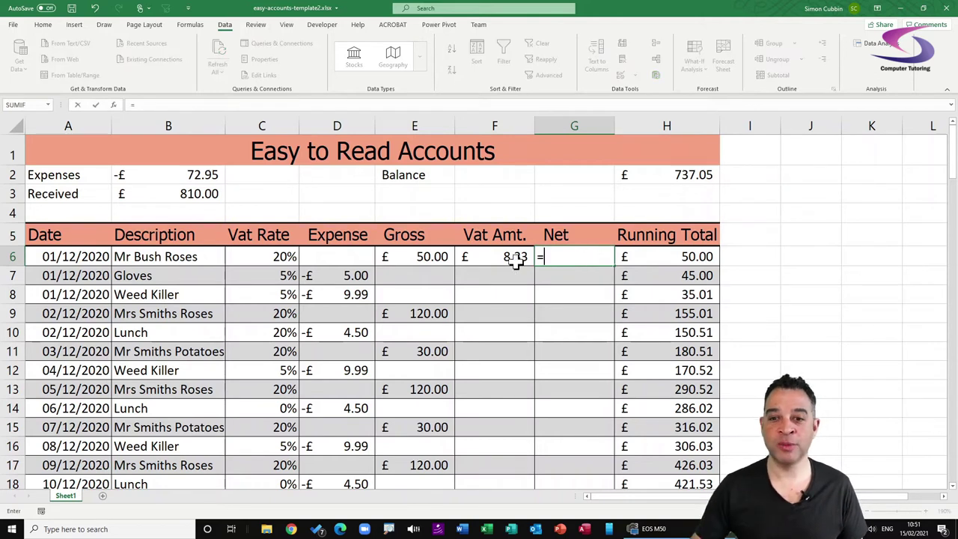
pyautogui.click(424, 257)
pyautogui.write('-')
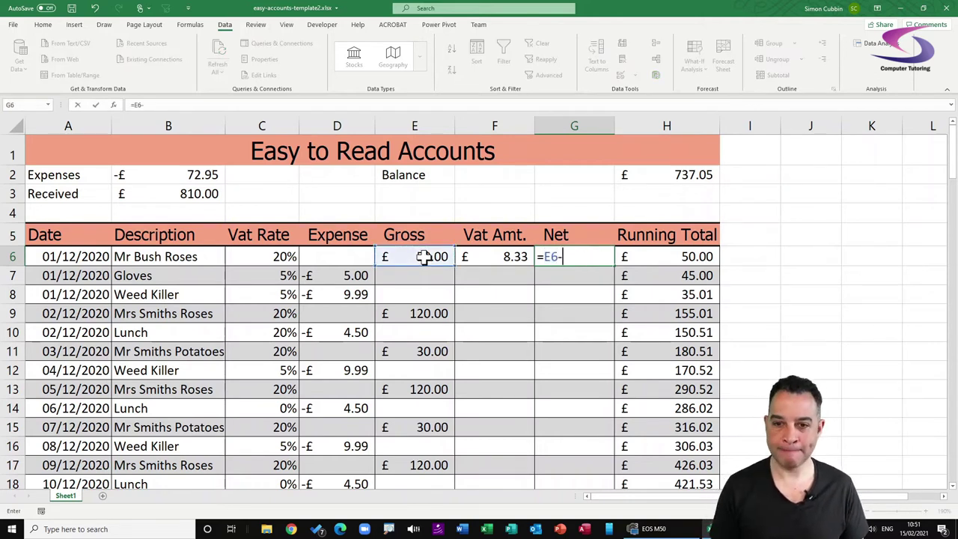
pyautogui.click(507, 257)
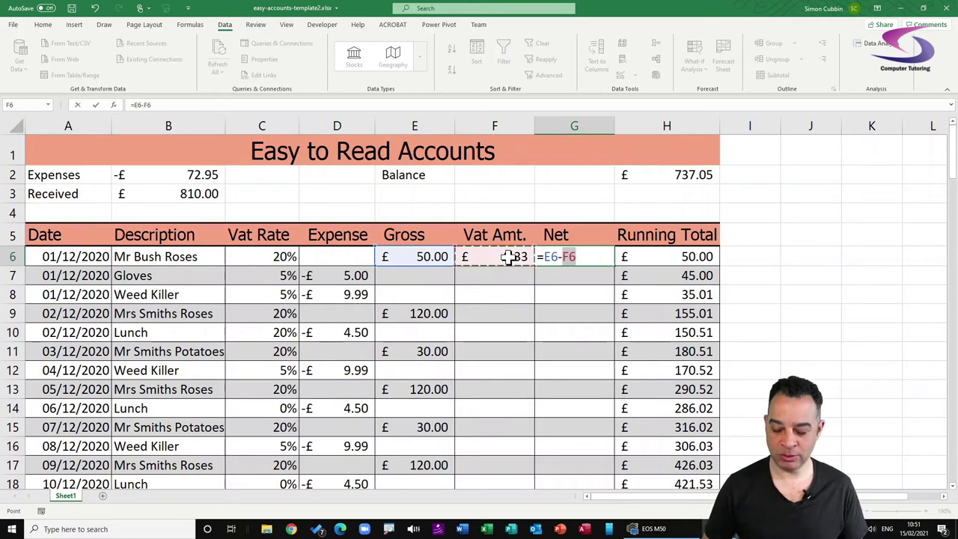
pyautogui.press('Return')
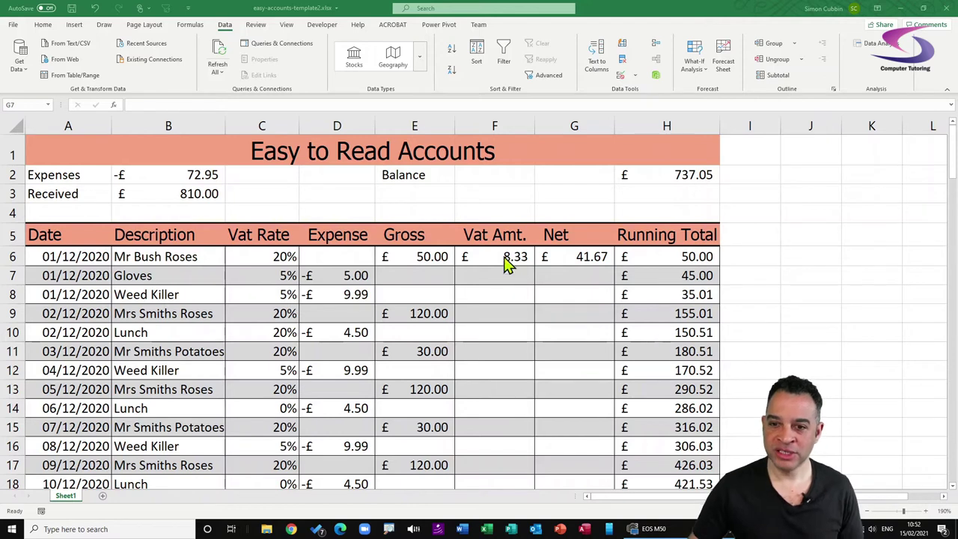
# Copy the Vat Amt. and Net formulas in F6:G6 down to all the remaining rows of the accounts table
pyautogui.click(479, 257)
pyautogui.moveTo(539, 255); pyautogui.dragTo(588, 255)
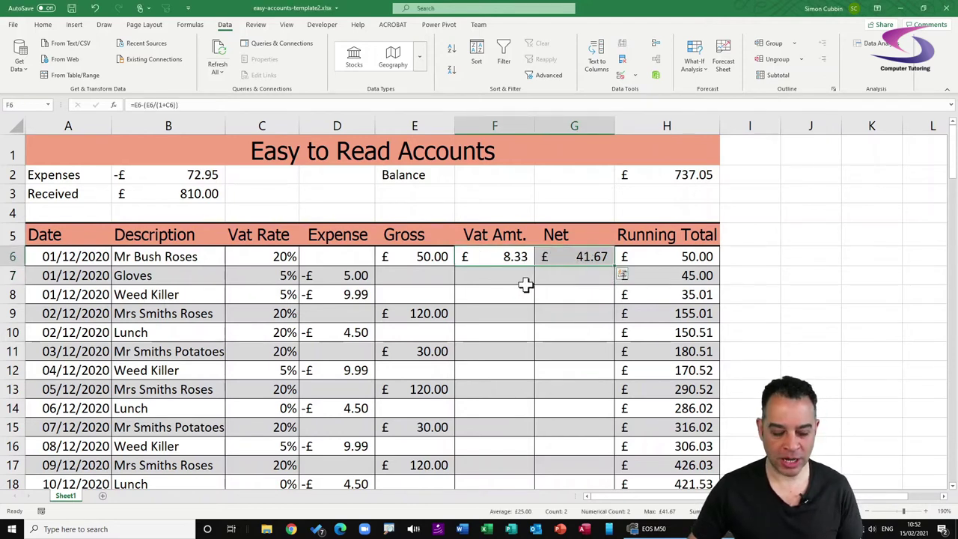
pyautogui.moveTo(507, 282); pyautogui.dragTo(506, 363)
pyautogui.moveTo(571, 271); pyautogui.dragTo(571, 369)
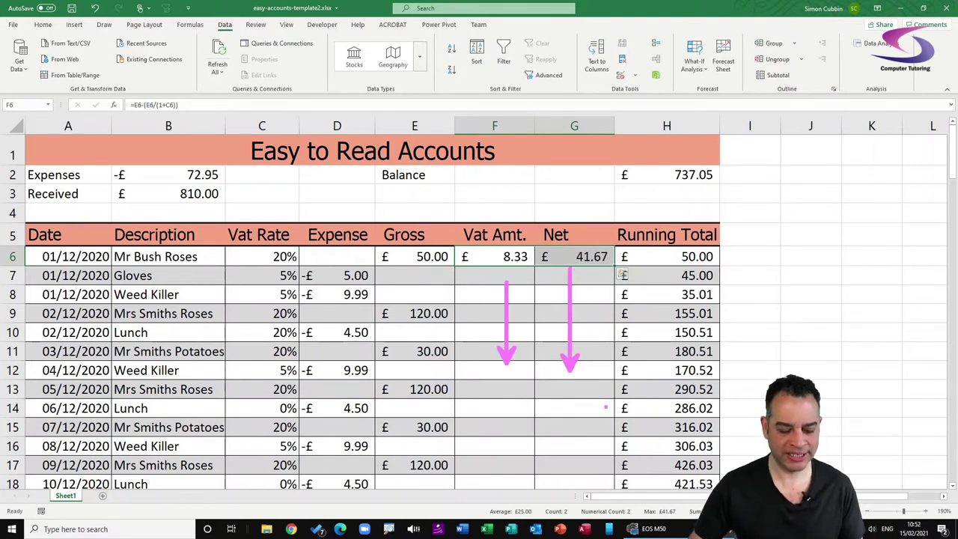
pyautogui.press('Escape')
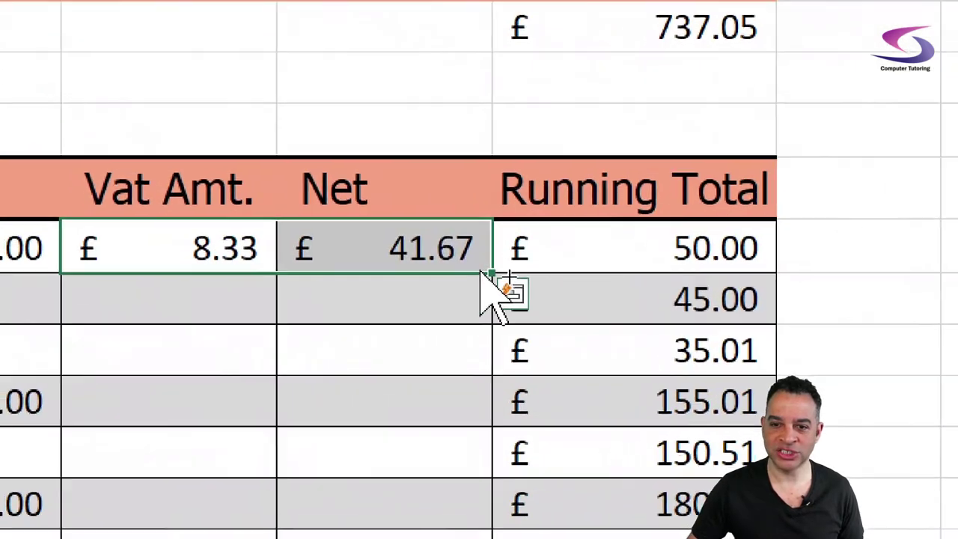
pyautogui.click(513, 293)
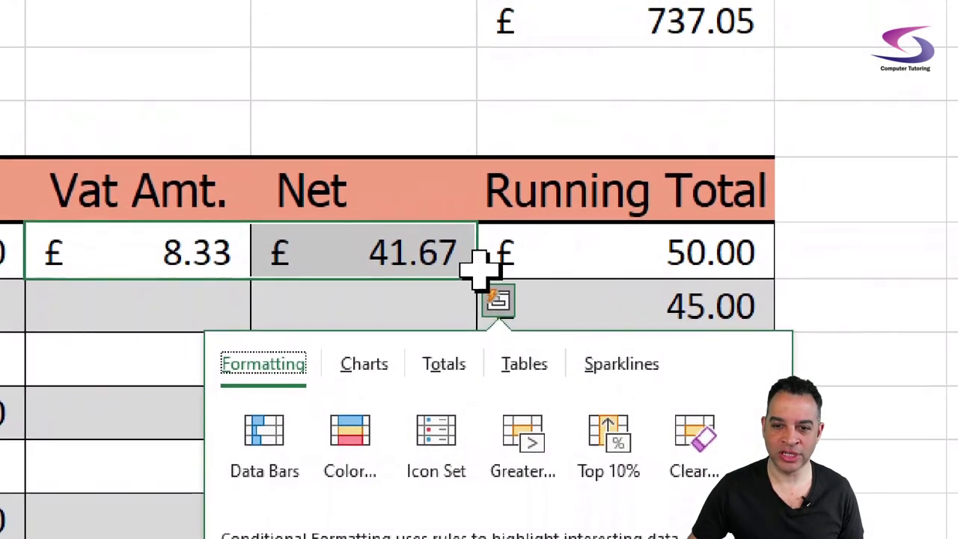
pyautogui.press('Escape')
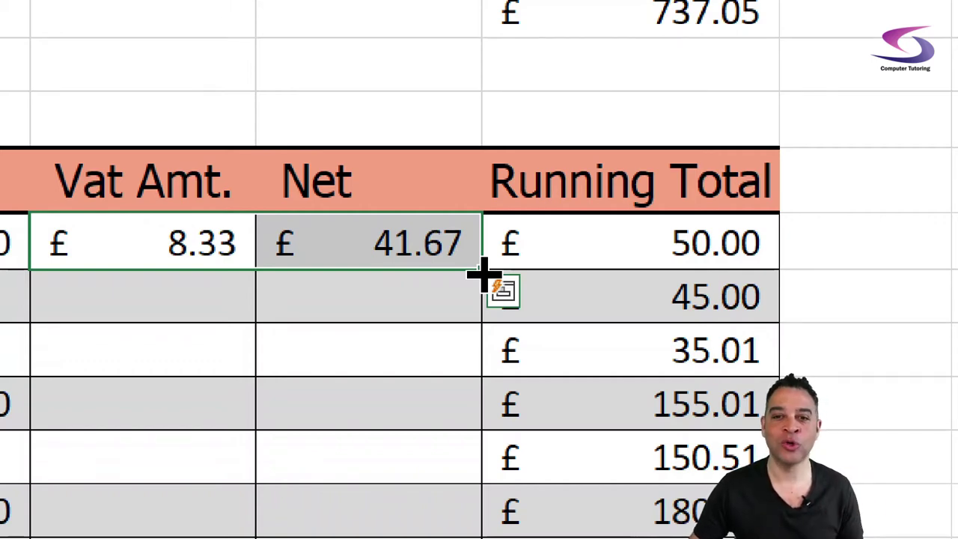
pyautogui.doubleClick(482, 268)
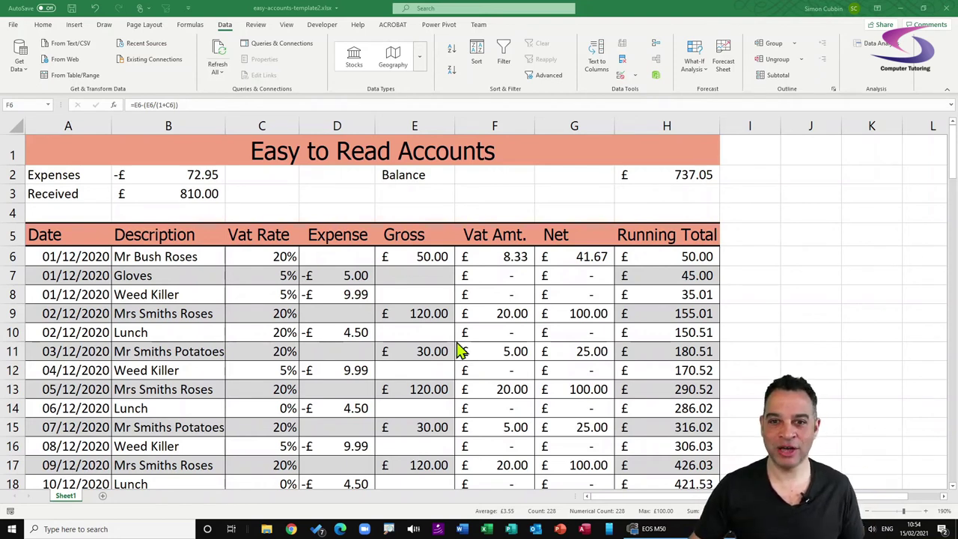
# Shade the Gross, Vat Amt. and Net columns from E2 to G119 with Green, Accent 6, Lighter 60%
pyautogui.moveTo(404, 175); pyautogui.dragTo(580, 417)
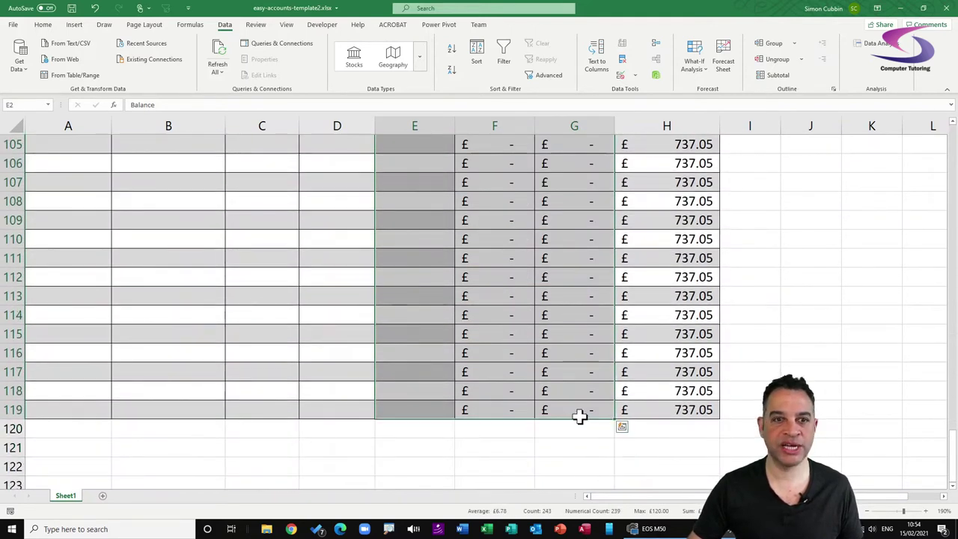
pyautogui.click(43, 24)
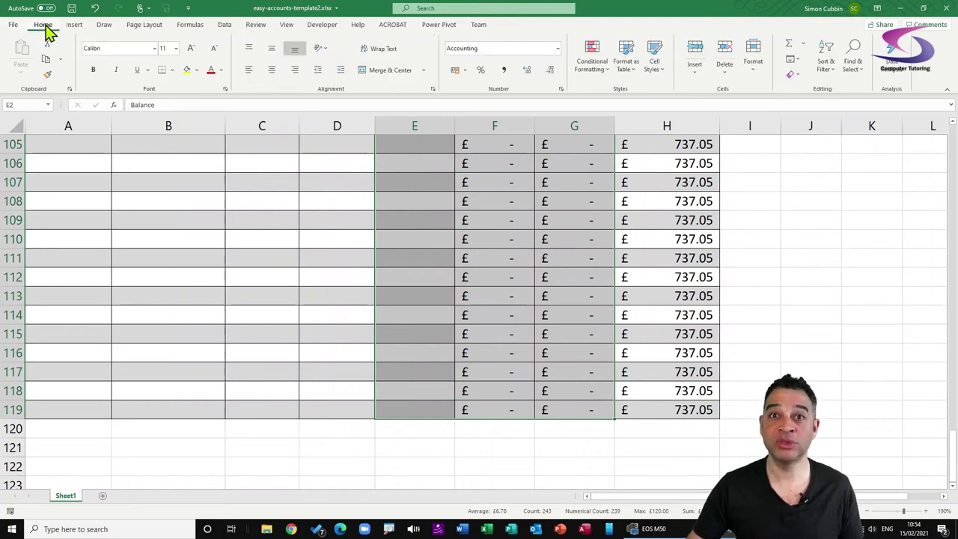
pyautogui.click(197, 71)
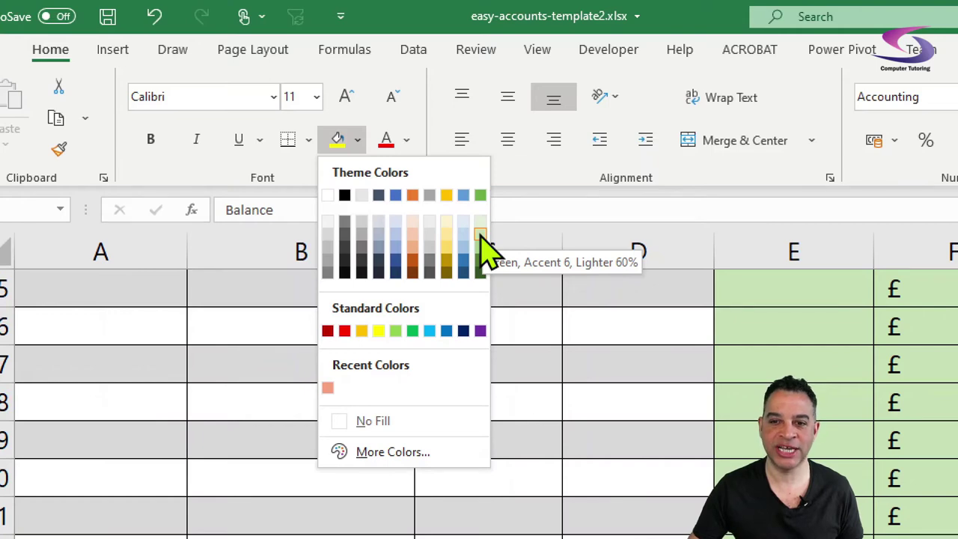
pyautogui.click(483, 247)
pyautogui.scroll(5, 479, 223)
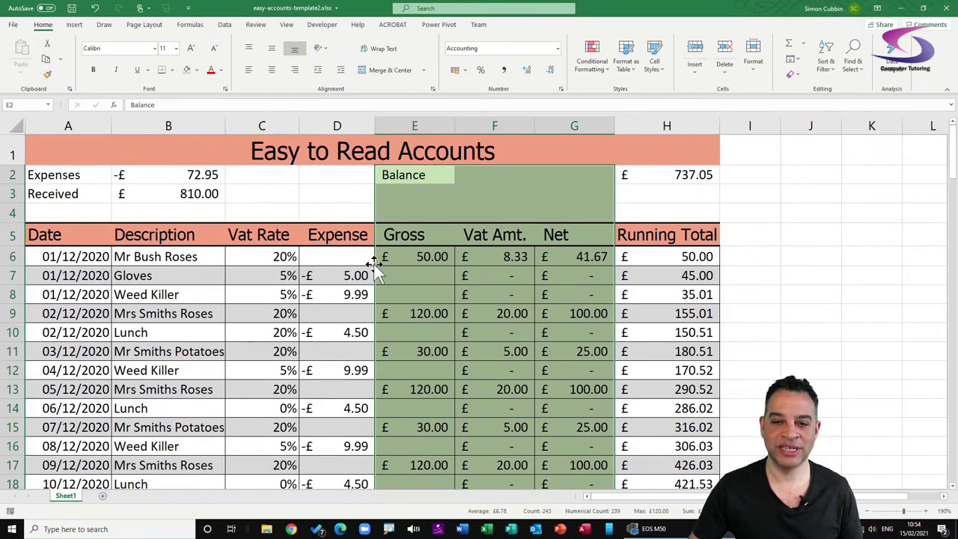
pyautogui.click(416, 275)
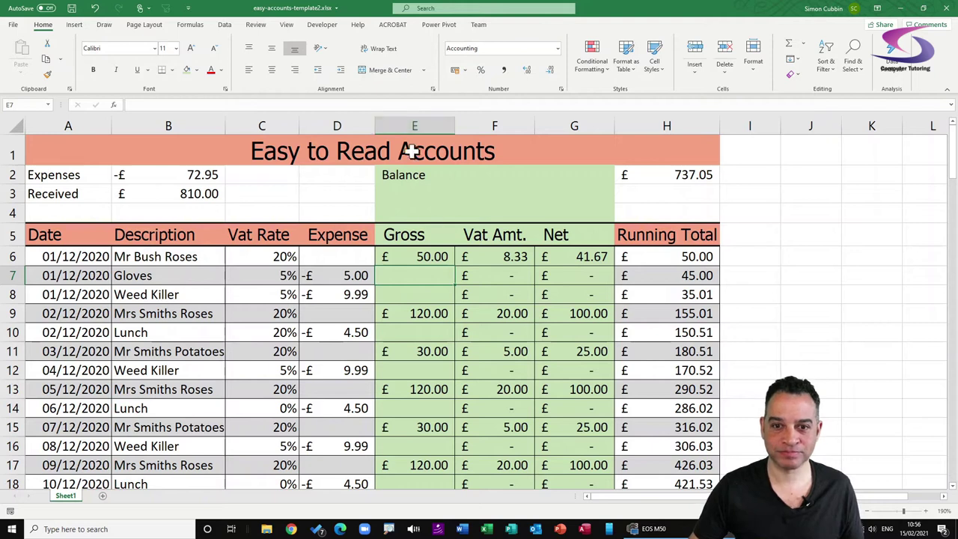
# Insert a new column before Gross and enter Vat Paid as its header in cell E5
pyautogui.click(414, 125)
pyautogui.rightClick(415, 128)
pyautogui.click(440, 211)
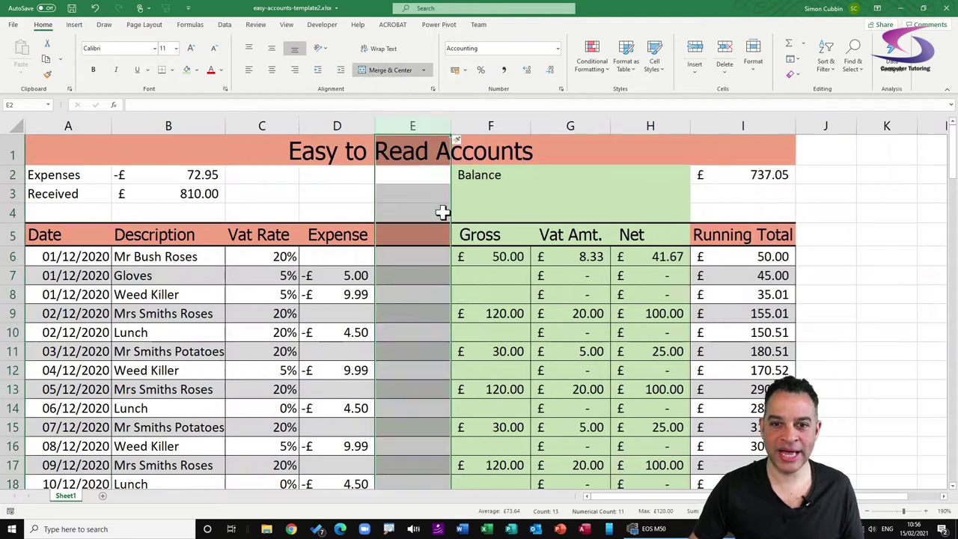
pyautogui.click(408, 235)
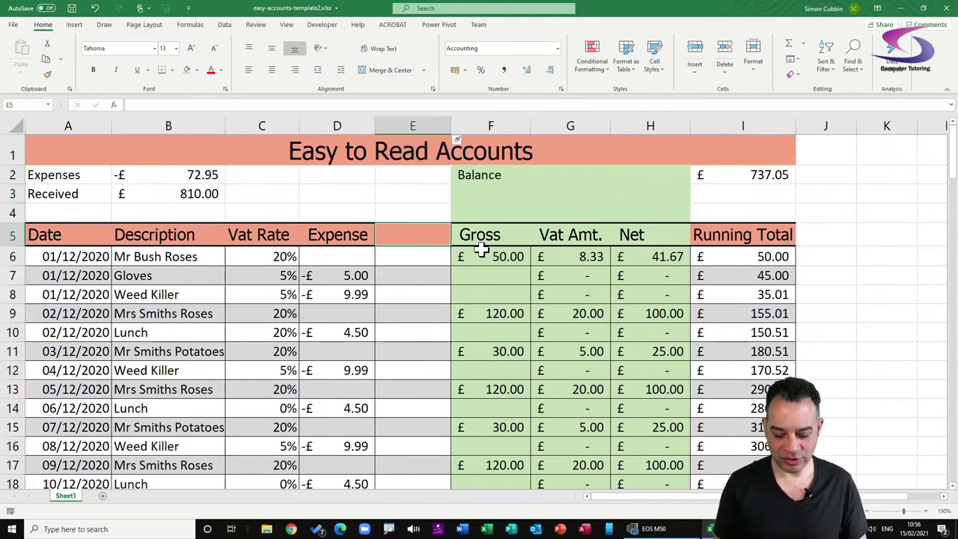
pyautogui.write('VA')
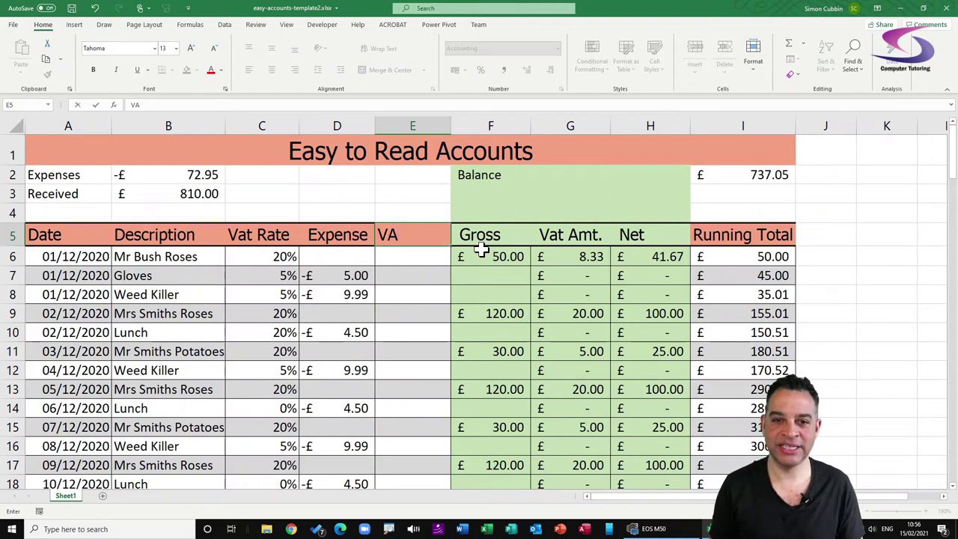
pyautogui.write('t Paid')
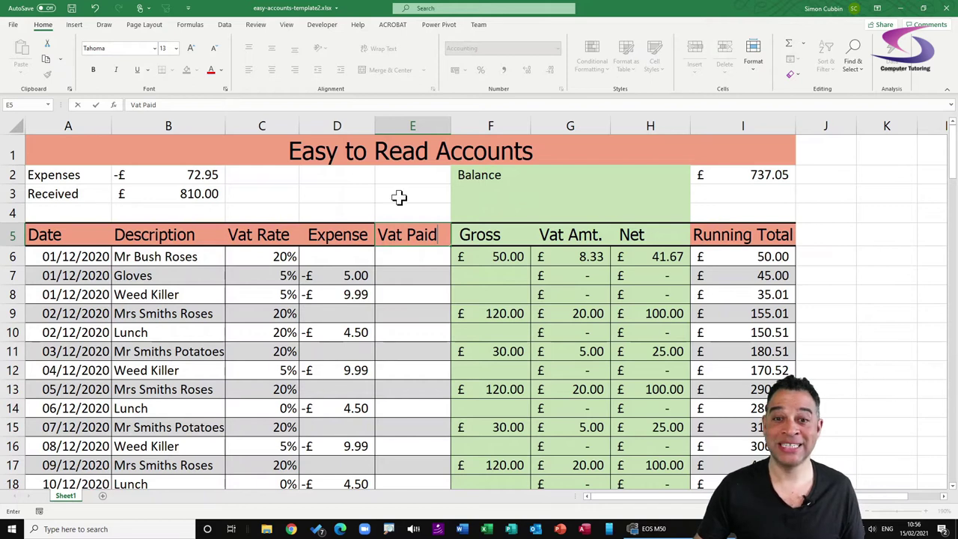
# Calculate the VAT paid on the Gloves expense in cell E7 with the formula =D7-(D7/(1+C7))
pyautogui.click(414, 275)
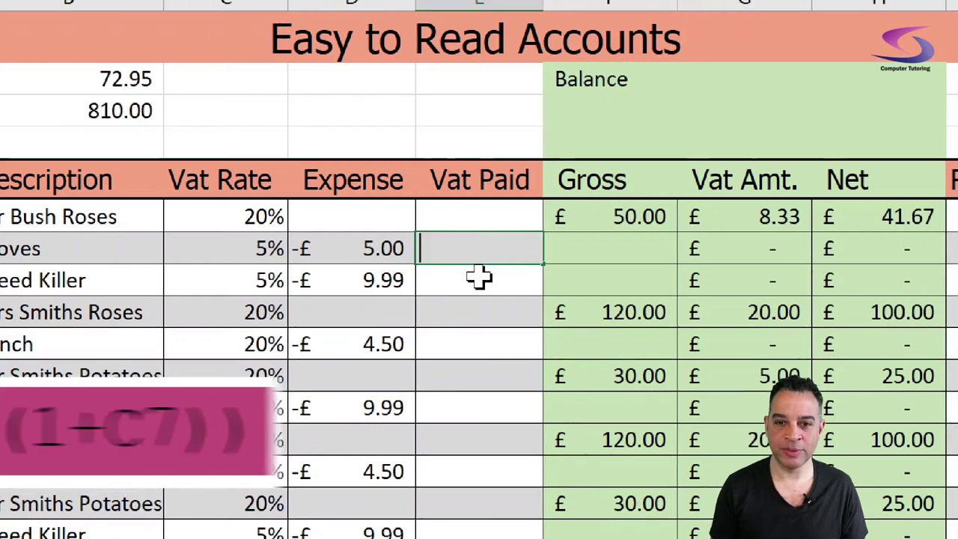
pyautogui.write('=')
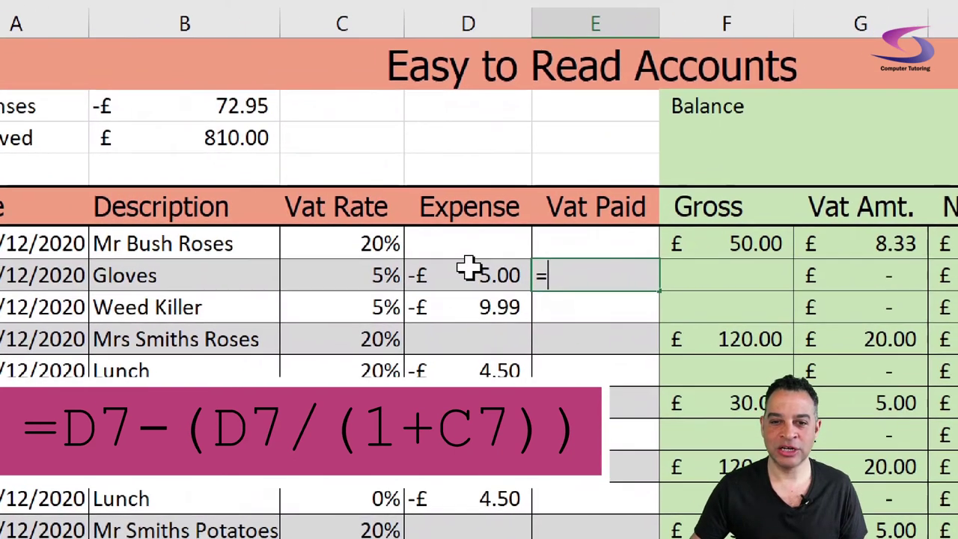
pyautogui.click(401, 263)
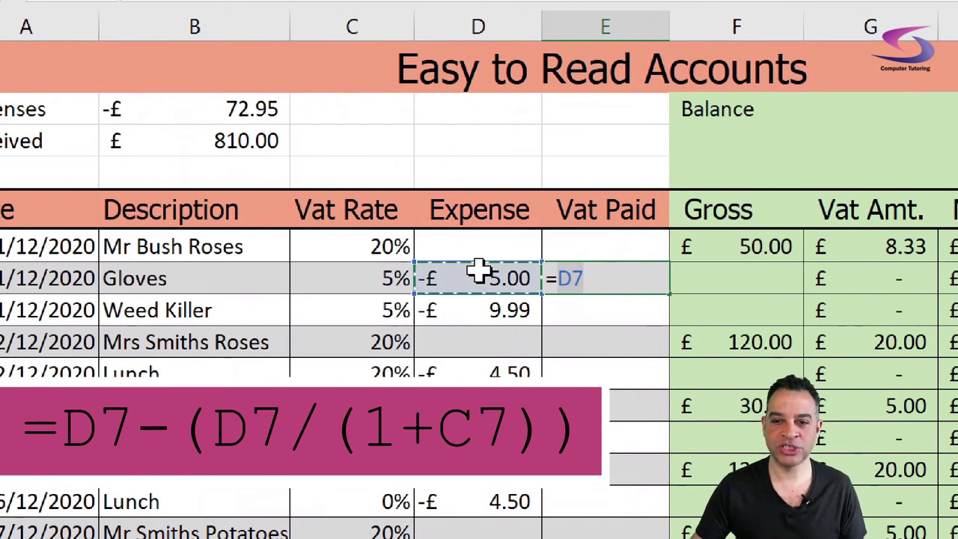
pyautogui.write('-')
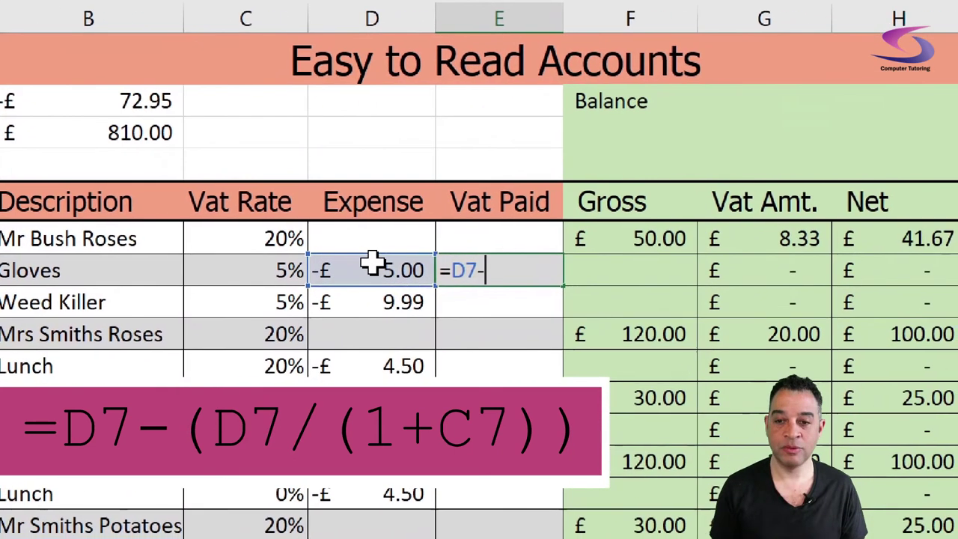
pyautogui.write('(')
pyautogui.click(367, 264)
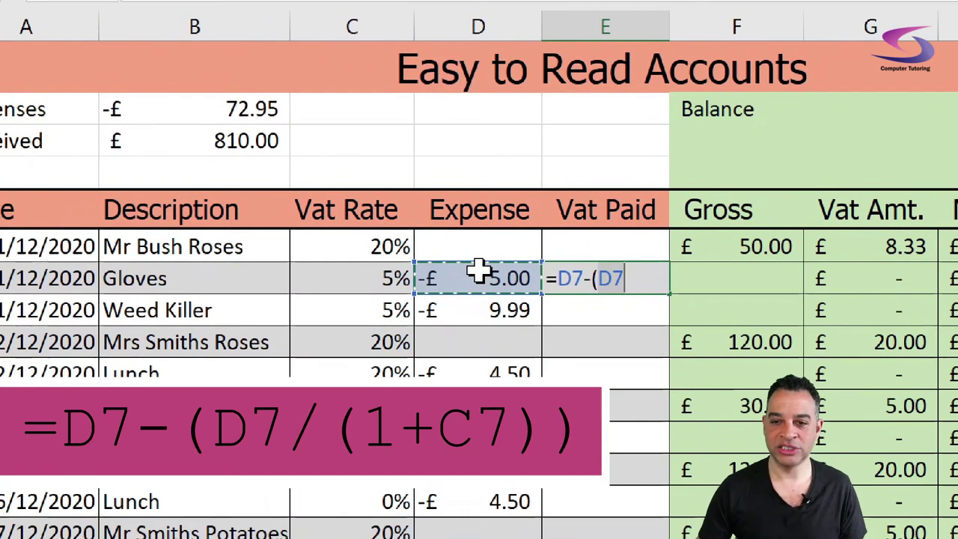
pyautogui.write('/(')
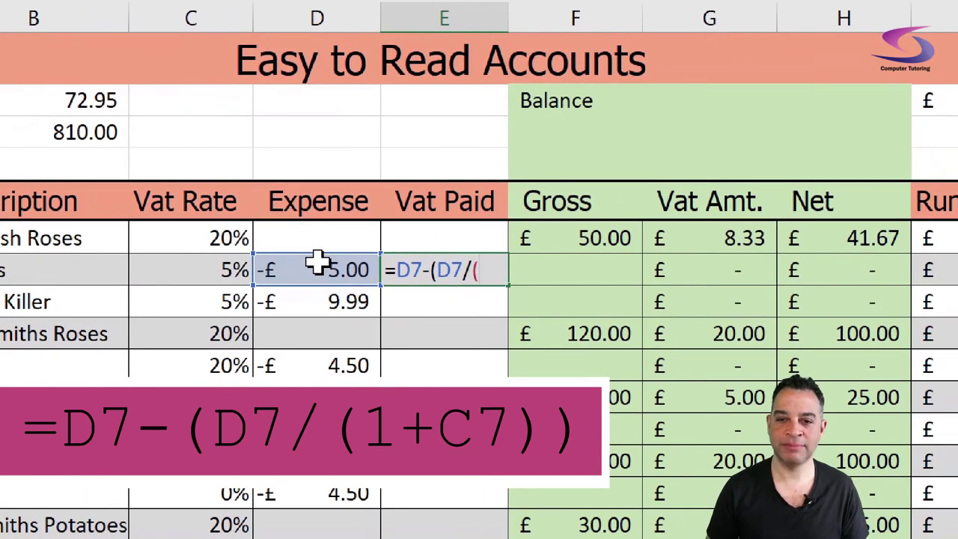
pyautogui.write('1+')
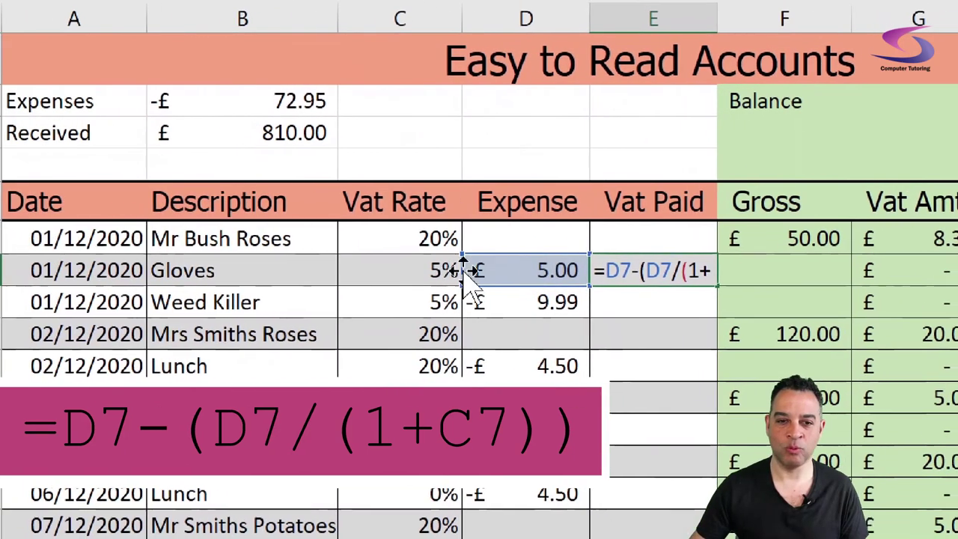
pyautogui.click(210, 270)
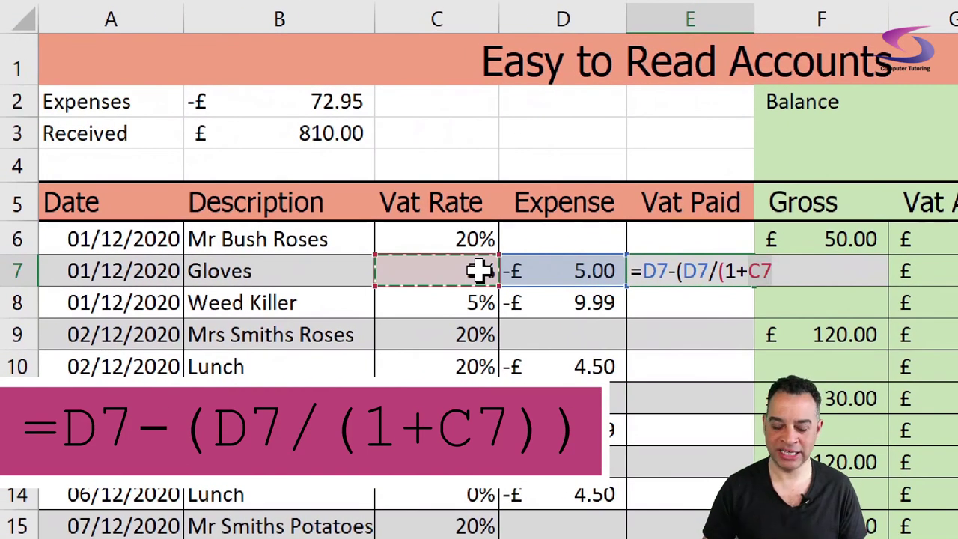
pyautogui.write('))')
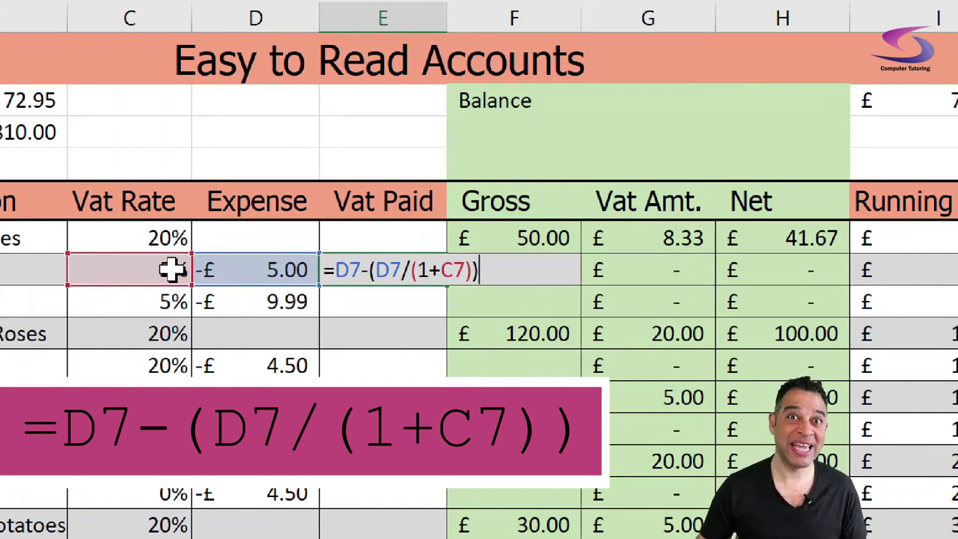
pyautogui.press('Return')
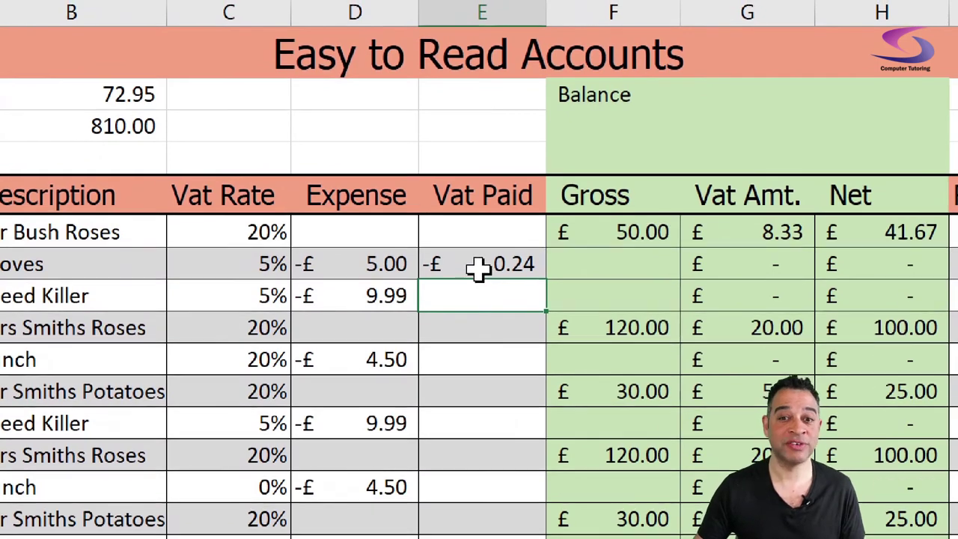
# Copy the Vat Paid formula from E7 up to E6 and down through the remaining rows of the table
pyautogui.click(479, 268)
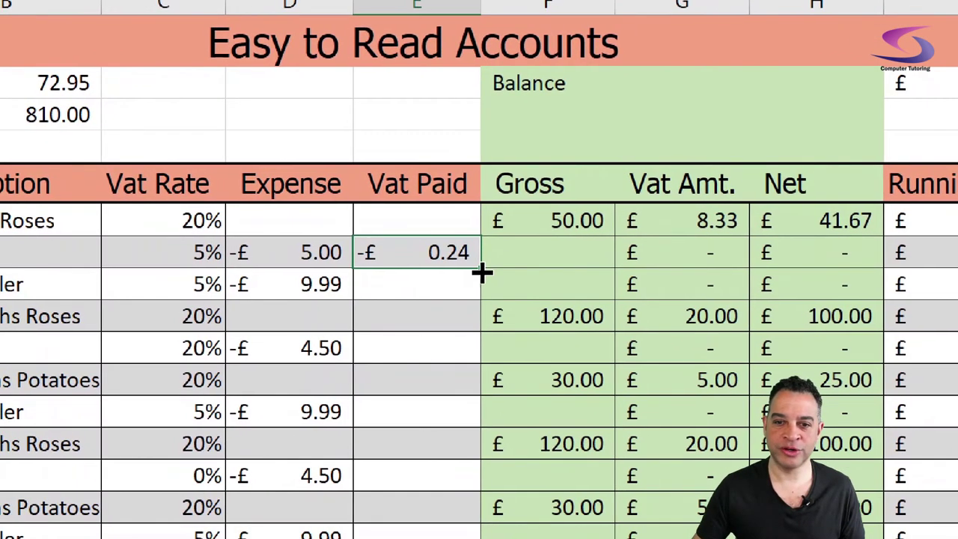
pyautogui.moveTo(481, 274); pyautogui.dragTo(477, 217)
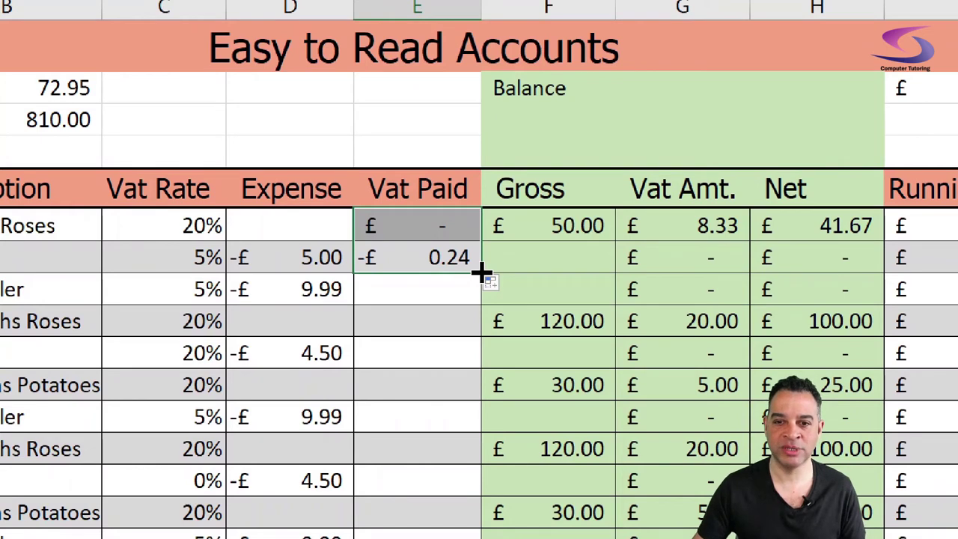
pyautogui.doubleClick(481, 273)
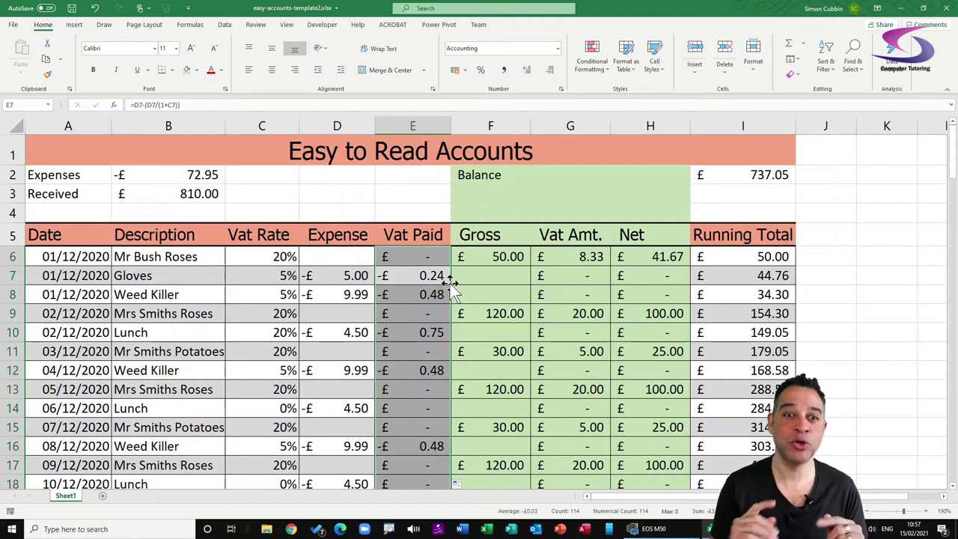
# Shade the Expense and Vat Paid columns from D2 to E119 with Blue, Accent 1, Lighter 60%
pyautogui.moveTo(327, 172); pyautogui.dragTo(404, 439)
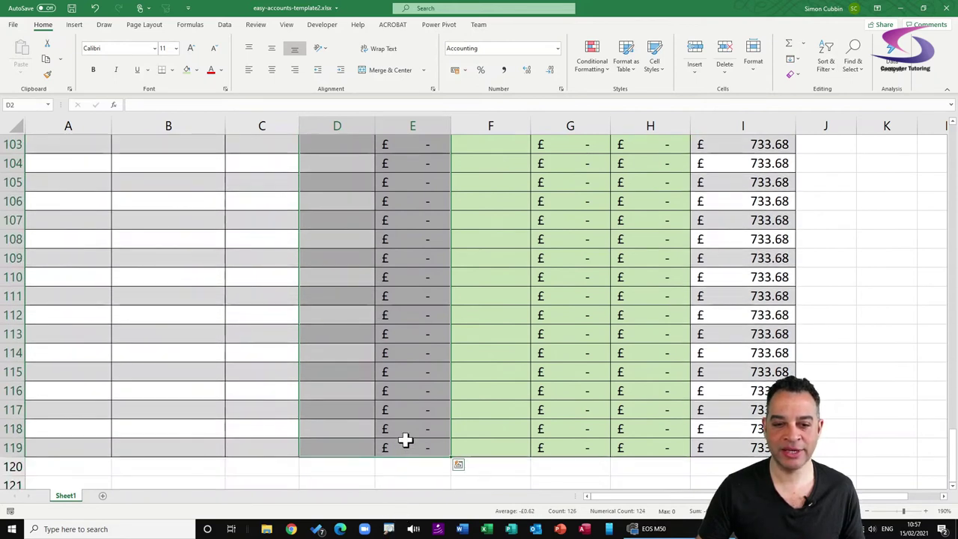
pyautogui.click(199, 71)
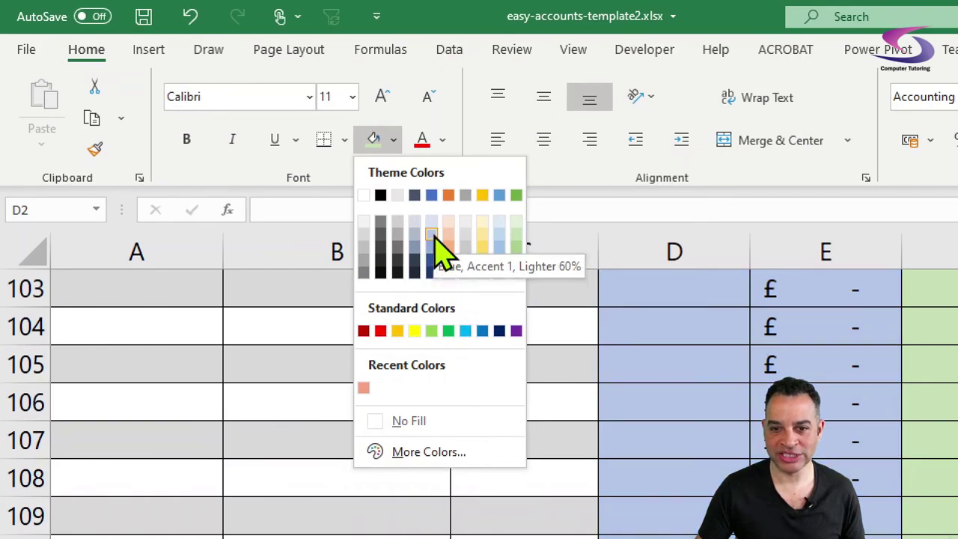
pyautogui.click(433, 236)
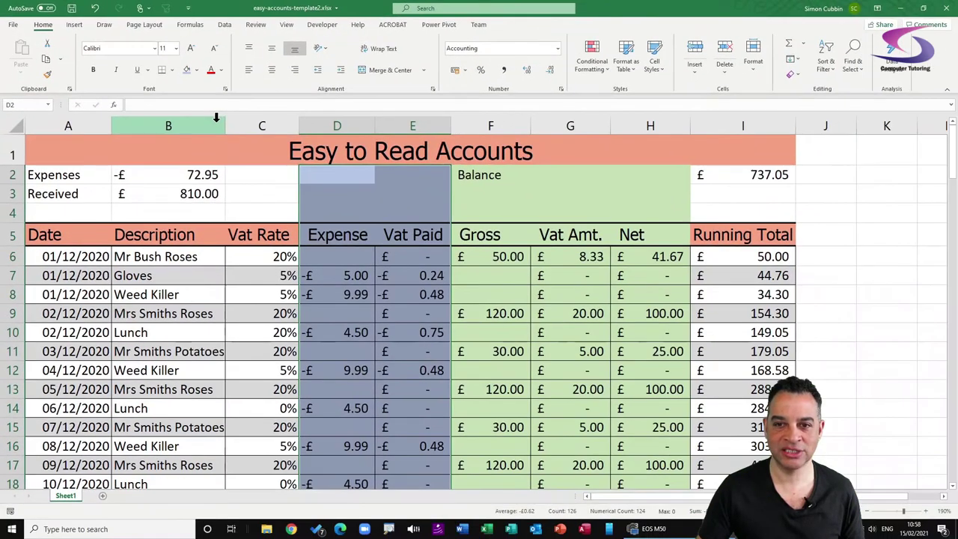
pyautogui.click(332, 201)
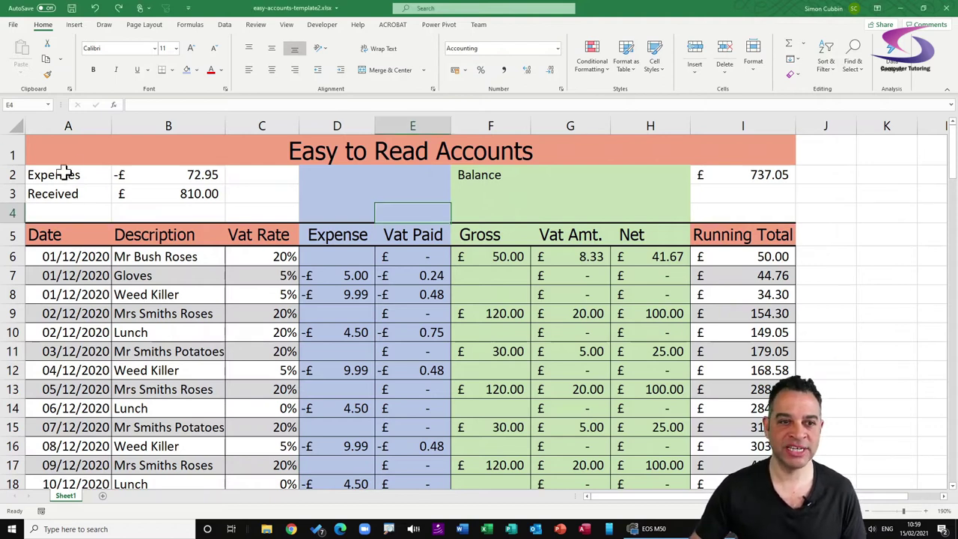
# Clear the old summary in A2:I3 and enter the labels Expenses in D2 and Vat Reclaim in D3
pyautogui.moveTo(64, 177); pyautogui.dragTo(751, 200)
pyautogui.press('Delete')
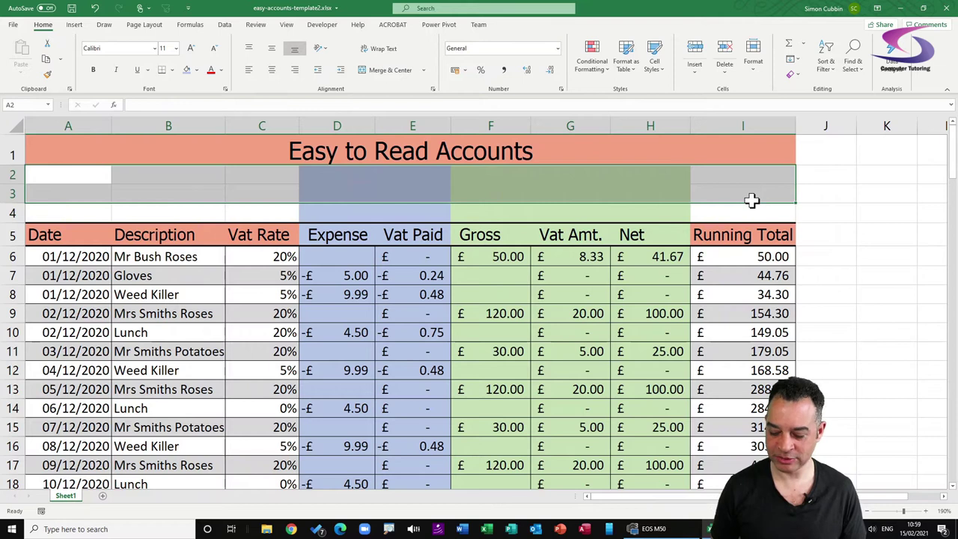
pyautogui.click(334, 172)
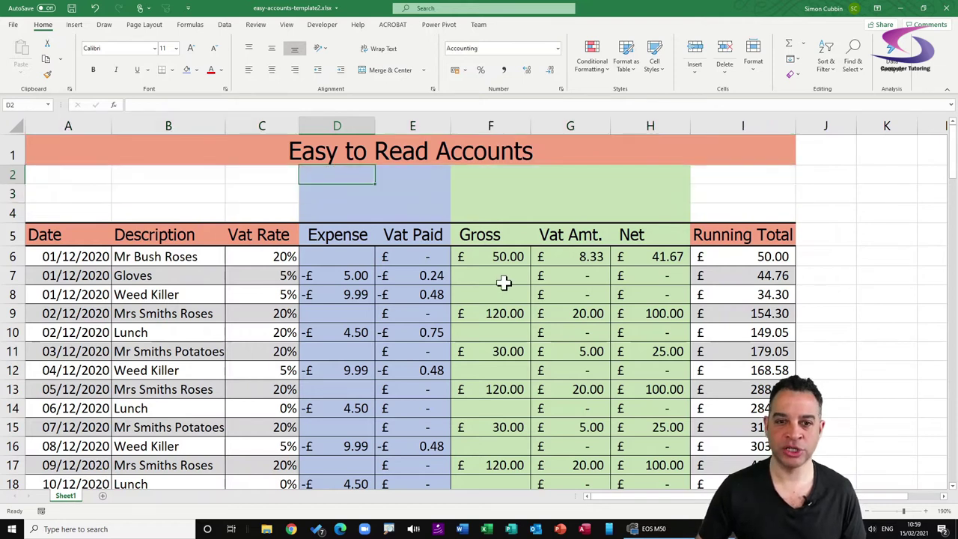
pyautogui.write('Expenses')
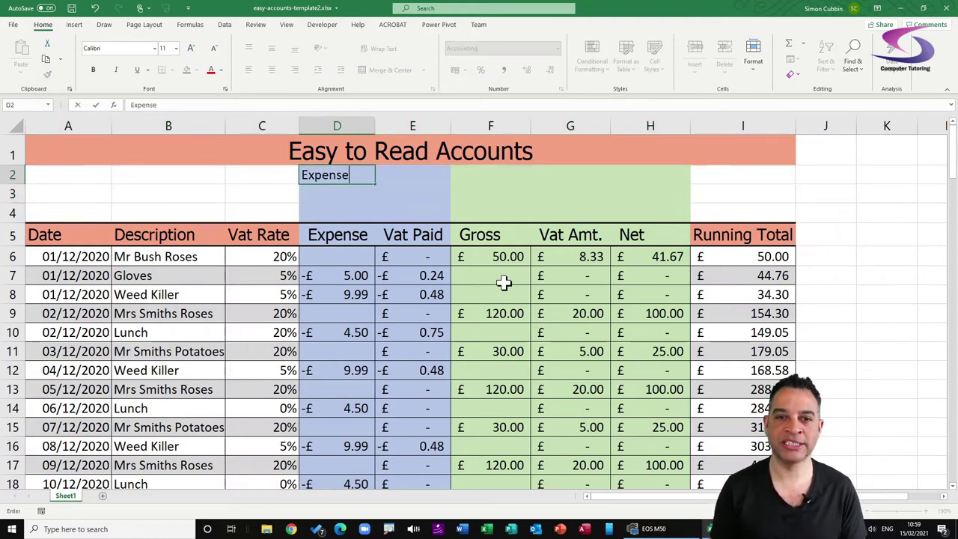
pyautogui.press('Return')
pyautogui.write('Vat')
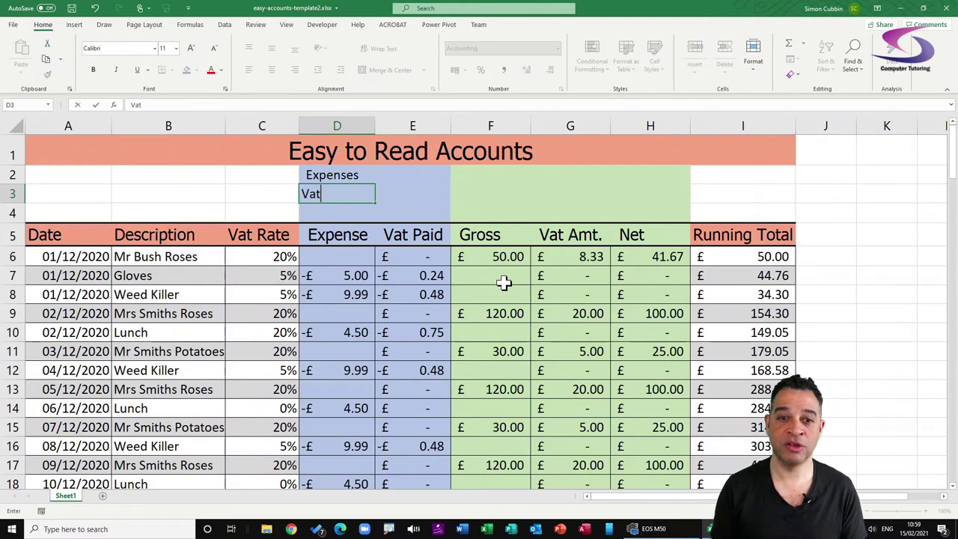
pyautogui.write(' Rec')
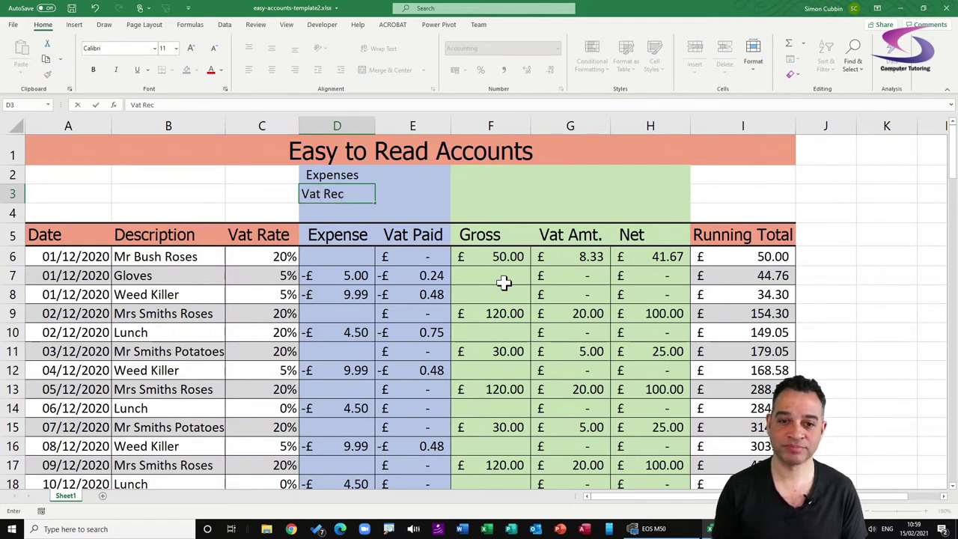
pyautogui.write('laim')
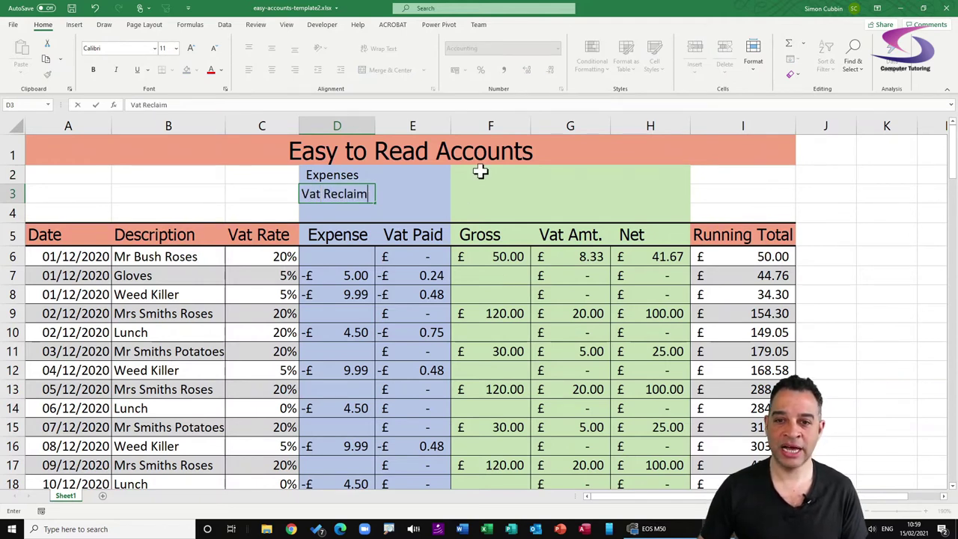
# Enter the income summary labels Gross, Vat to Pay and Net in cells F2, F3 and F4
pyautogui.click(484, 174)
pyautogui.write('Gross')
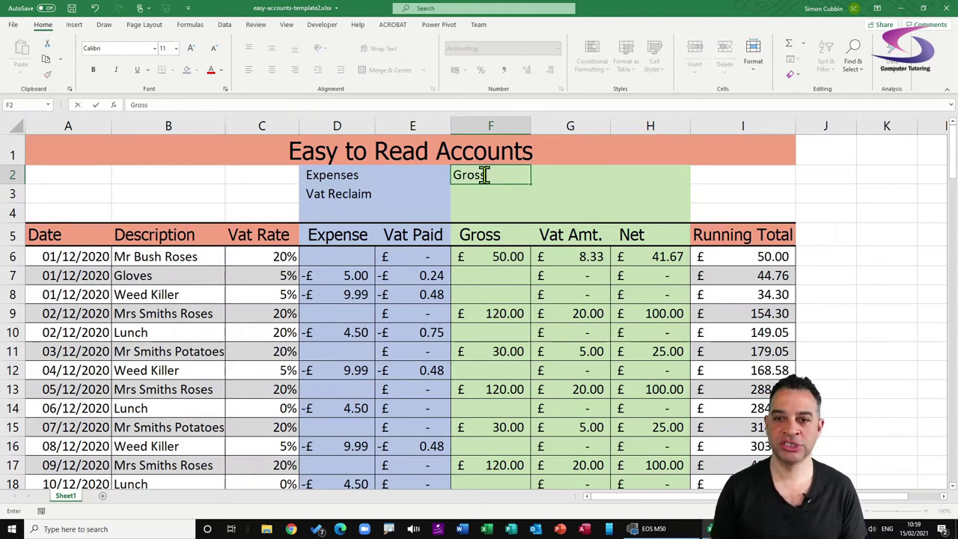
pyautogui.press('Return')
pyautogui.write('Va')
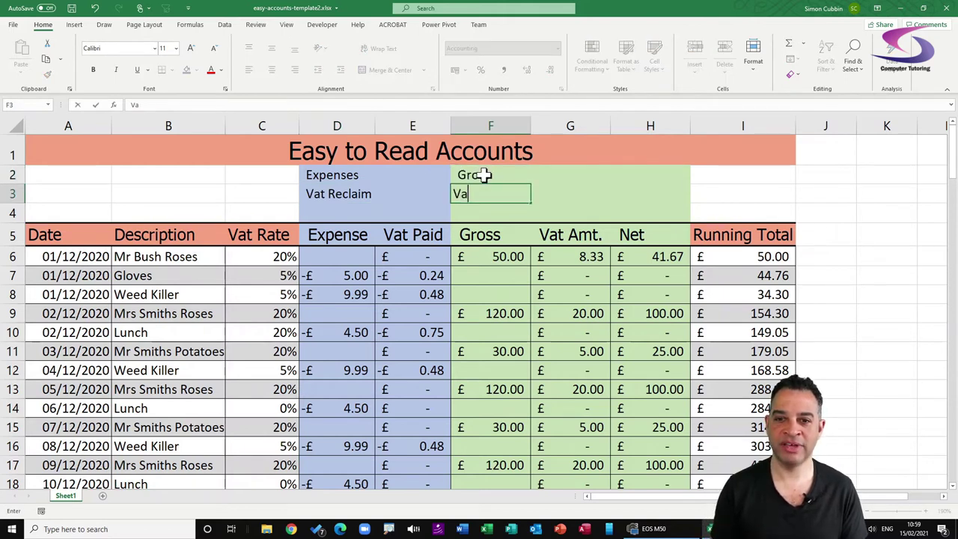
pyautogui.write('t to Pay')
pyautogui.press('Return')
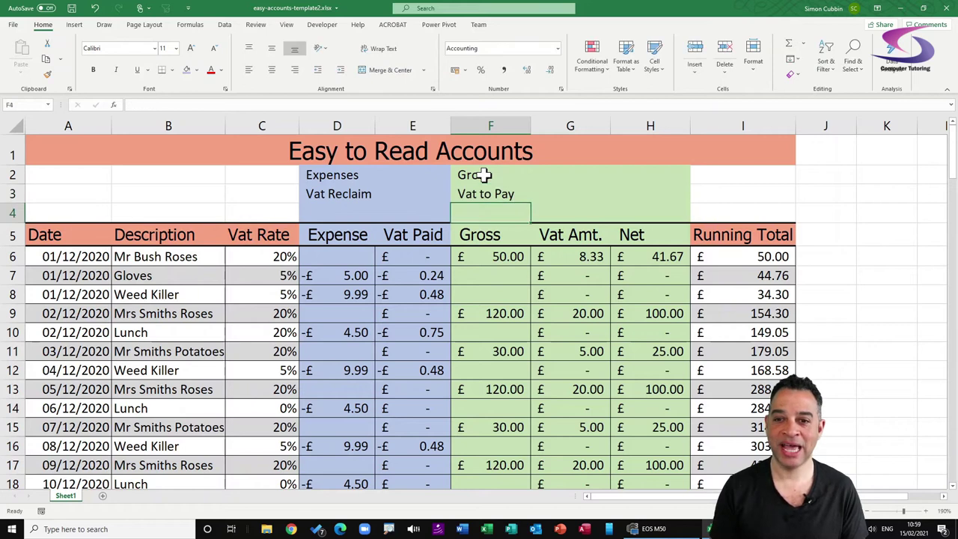
pyautogui.write('Net')
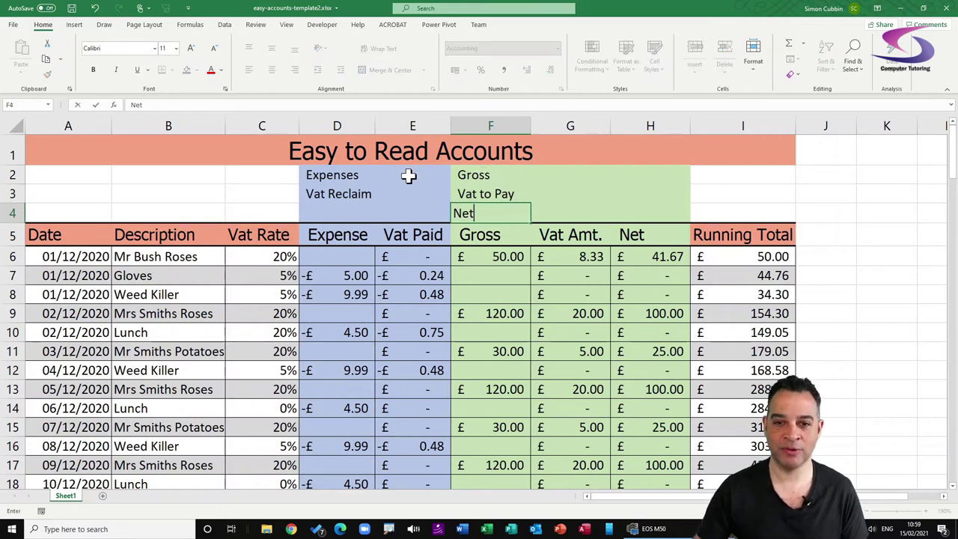
# Total the Expense column in cell E2 with a SUM of D6:D119
pyautogui.click(436, 178)
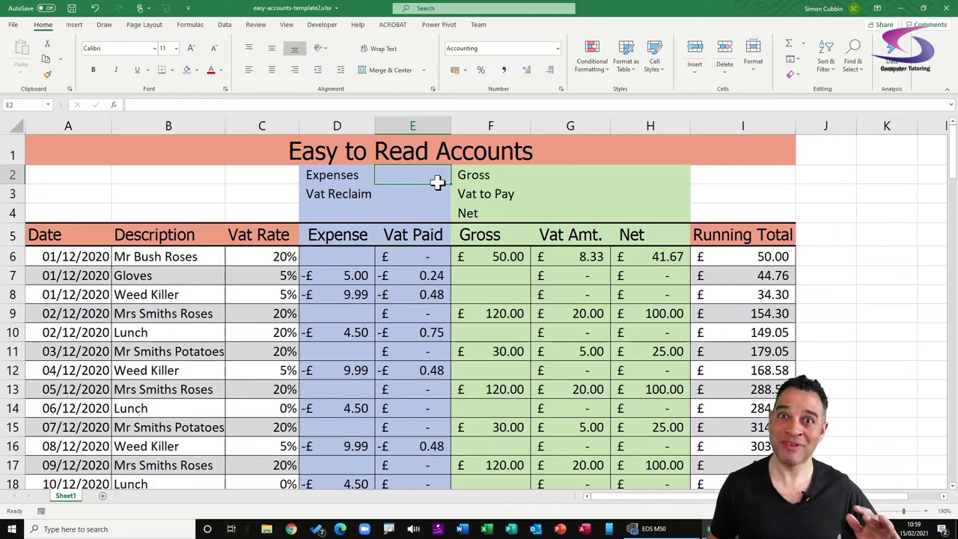
pyautogui.write('=')
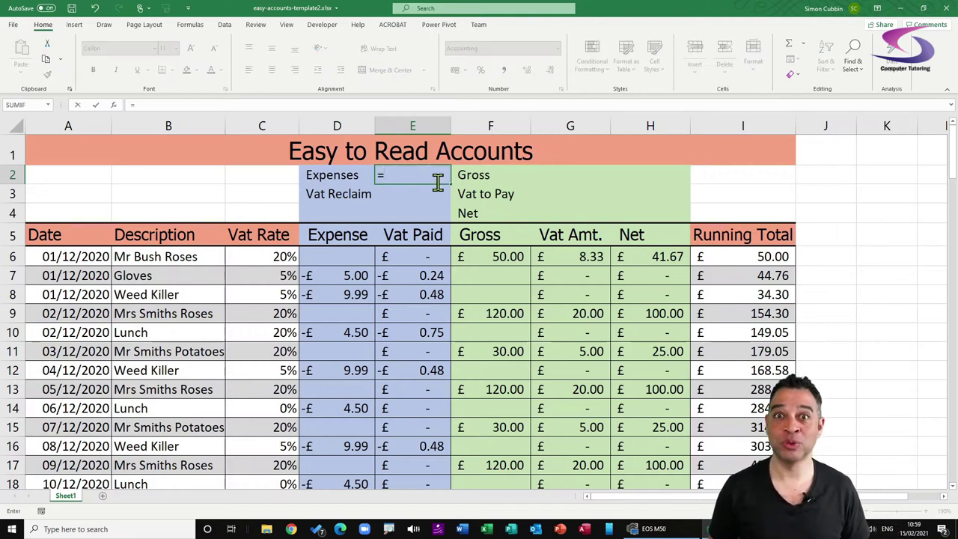
pyautogui.write('sum')
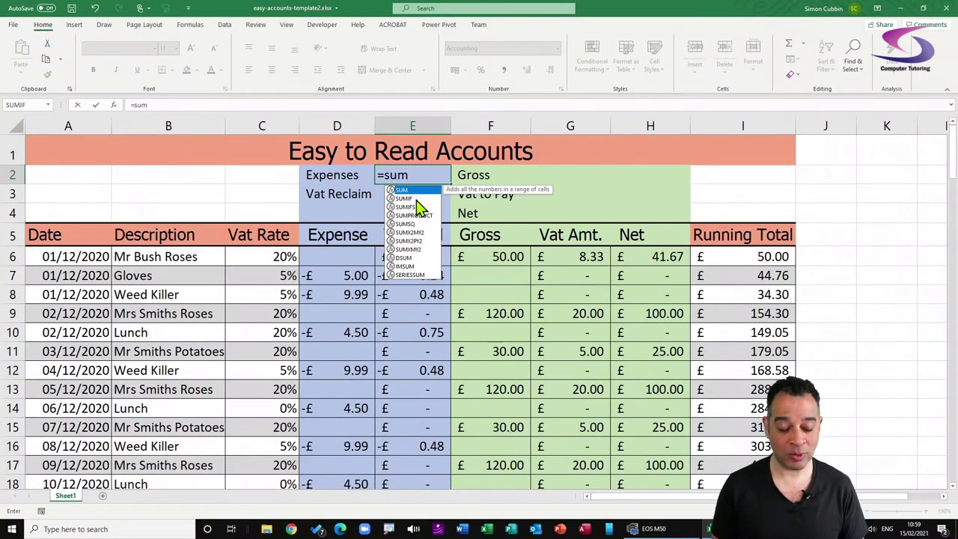
pyautogui.press('Tab')
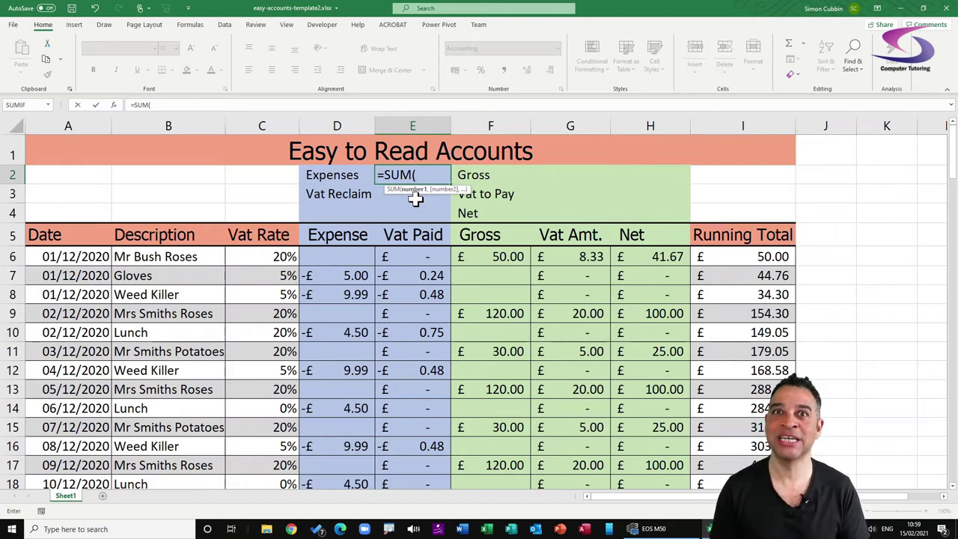
pyautogui.moveTo(332, 254); pyautogui.dragTo(313, 462)
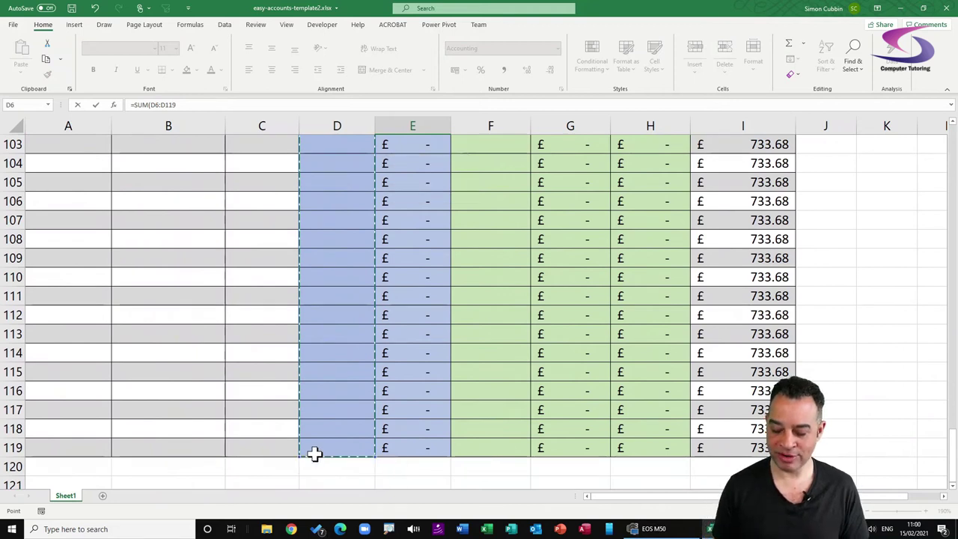
pyautogui.press('Escape')
# Total the Vat Paid column in cell E3 with a SUM from E6 down to the table's last row
pyautogui.scroll(1, 339, 443)
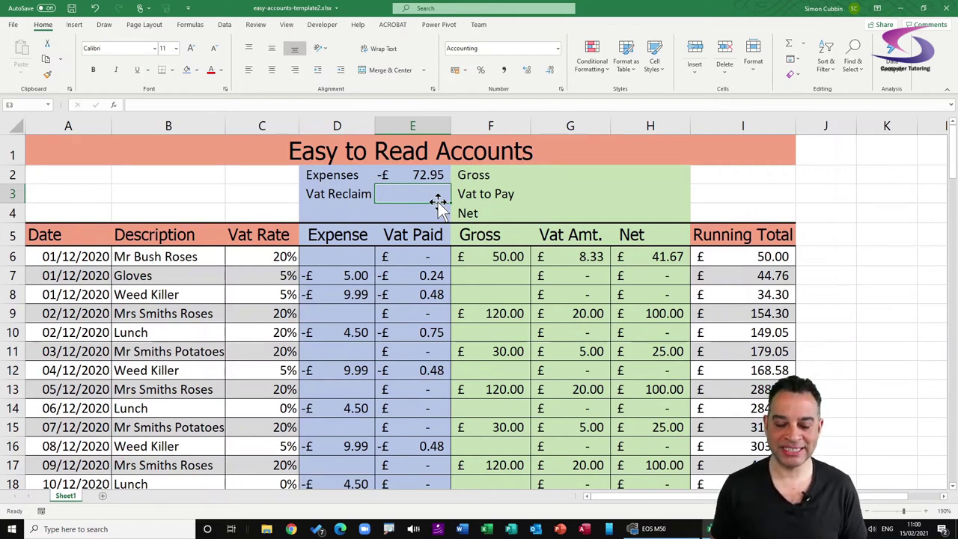
pyautogui.write('=sum')
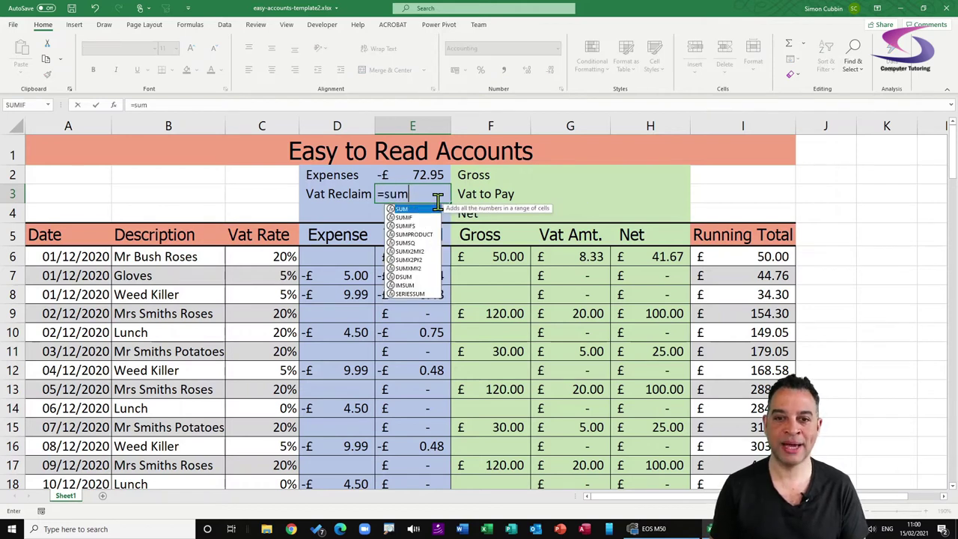
pyautogui.press('Tab')
pyautogui.moveTo(424, 257); pyautogui.dragTo(404, 447)
pyautogui.press('Return')
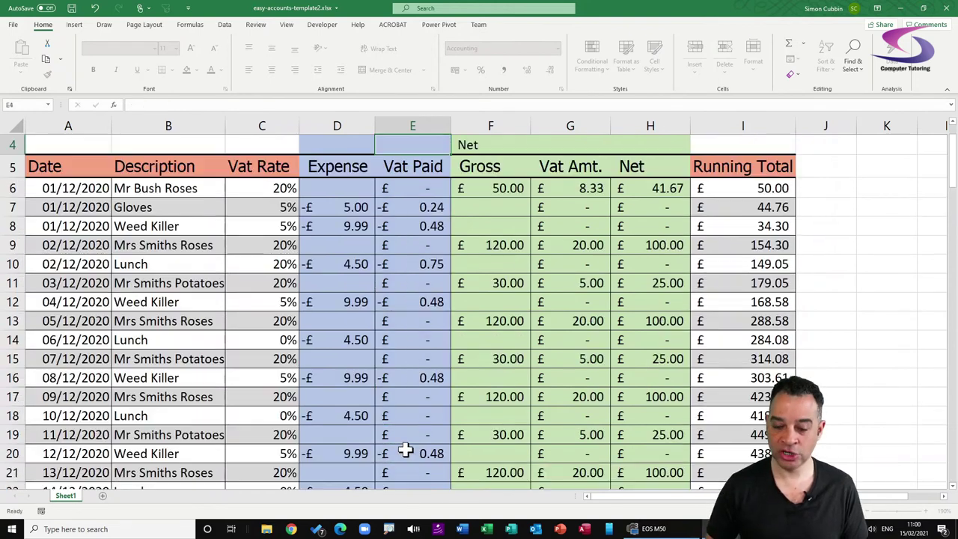
# Total the Gross column in cell G2 with a SUM from F6 down to the table's last row
pyautogui.scroll(1, 498, 363)
pyautogui.click(558, 177)
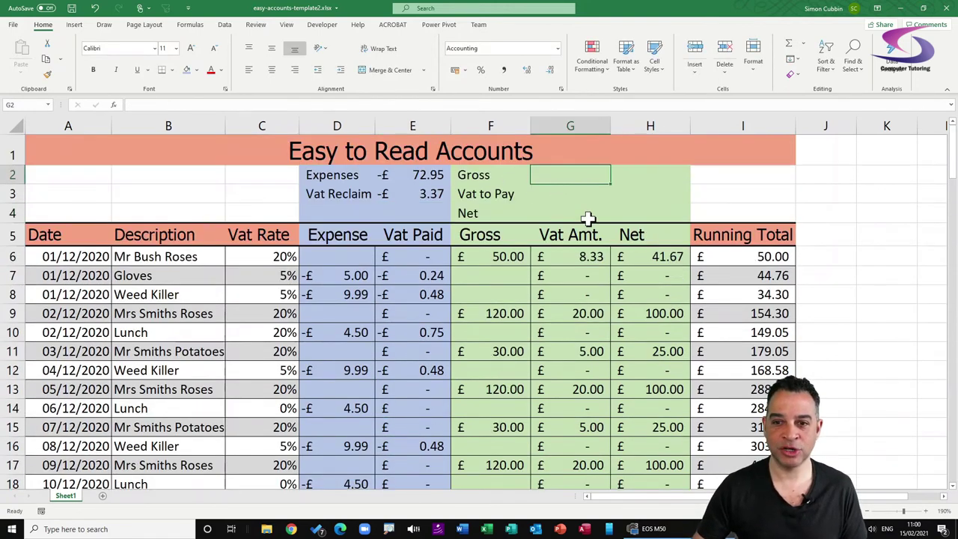
pyautogui.write('=SUM(')
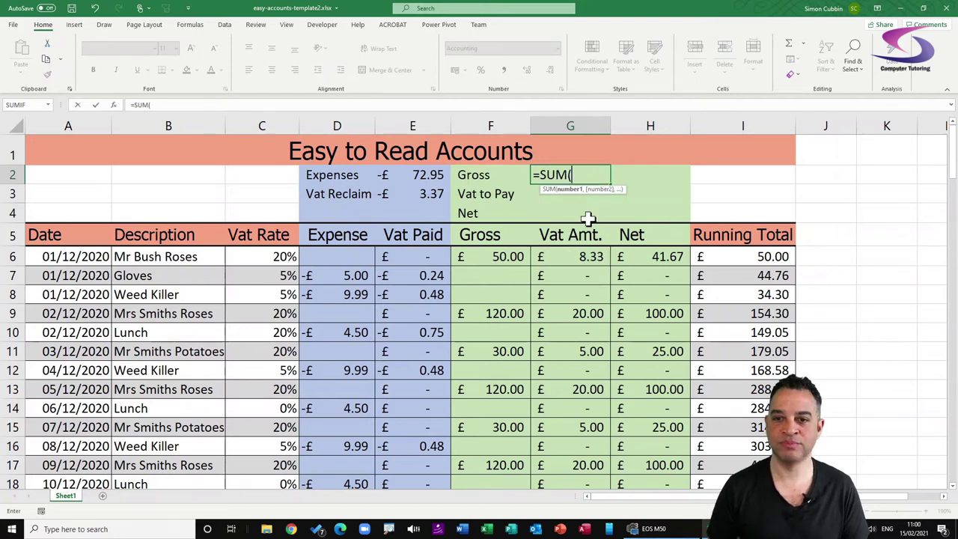
pyautogui.moveTo(499, 256); pyautogui.dragTo(481, 448)
pyautogui.press('Return')
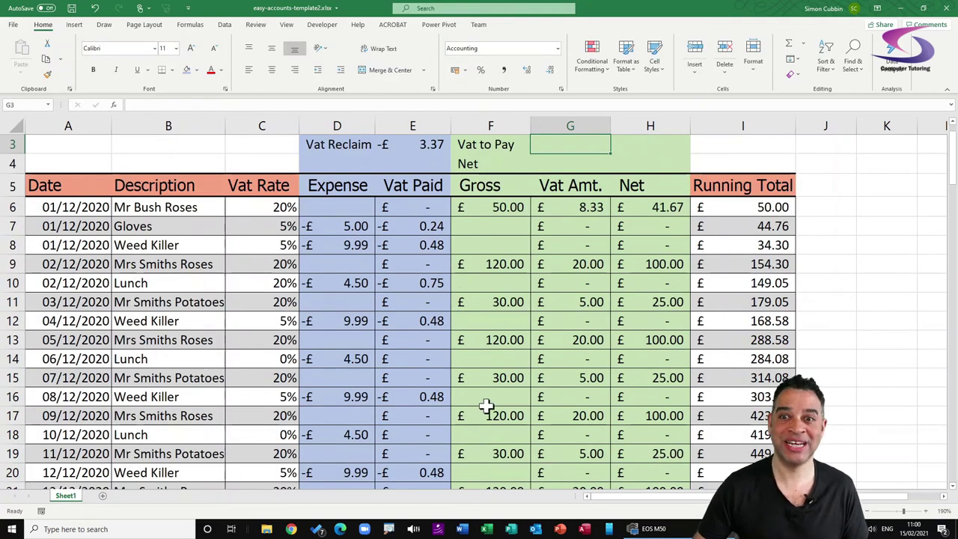
# Total the Vat Amt. column in cell G3 with a SUM of G6:G119
pyautogui.scroll(1, 487, 406)
pyautogui.write('=')
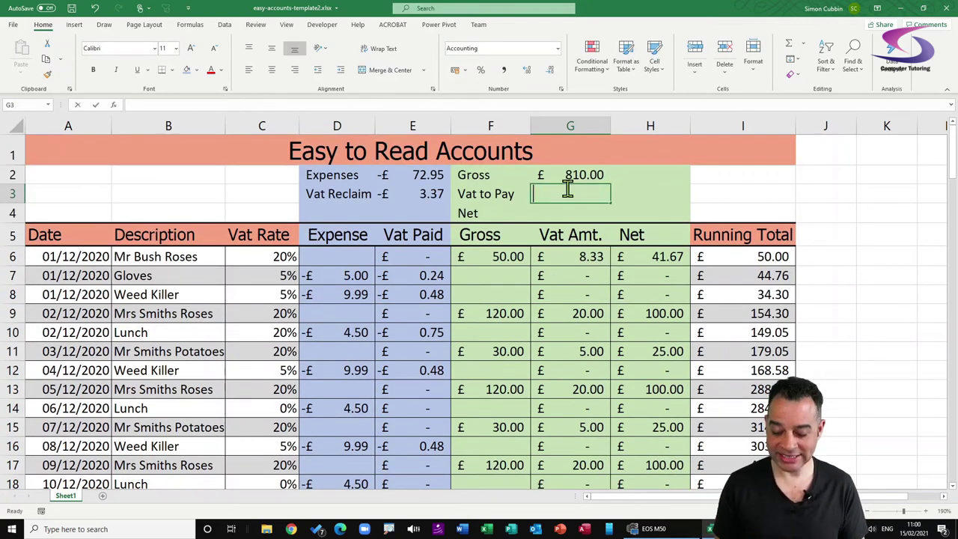
pyautogui.write('sum')
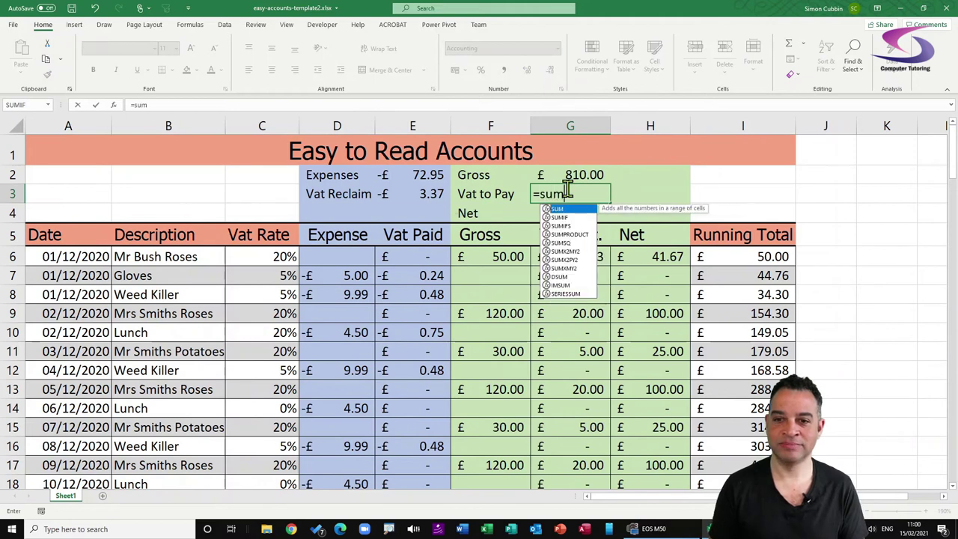
pyautogui.press('Tab')
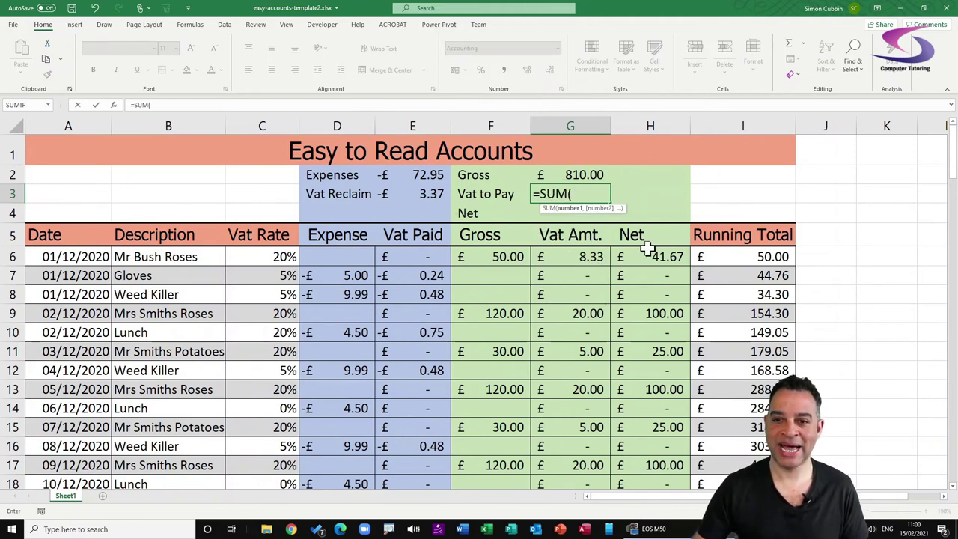
pyautogui.moveTo(560, 255); pyautogui.dragTo(573, 452)
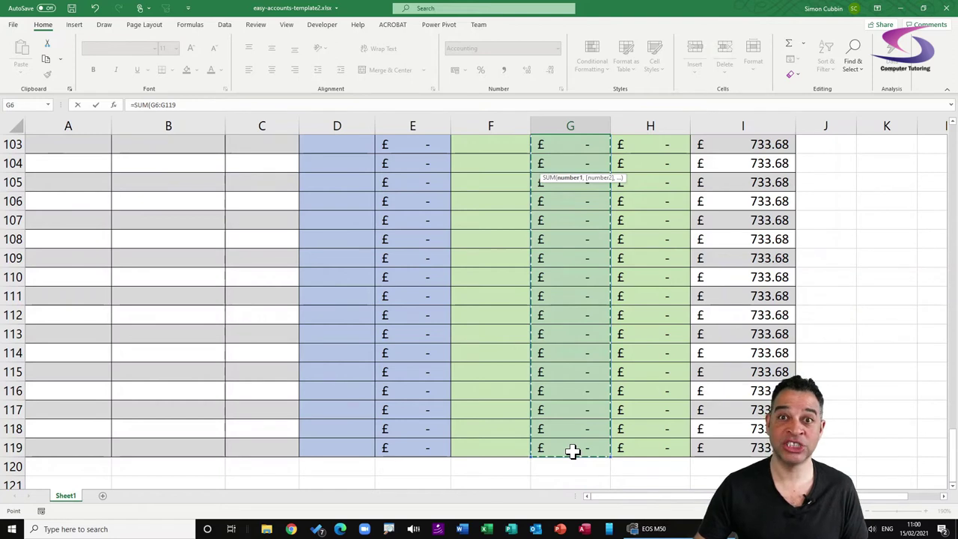
pyautogui.press('Escape')
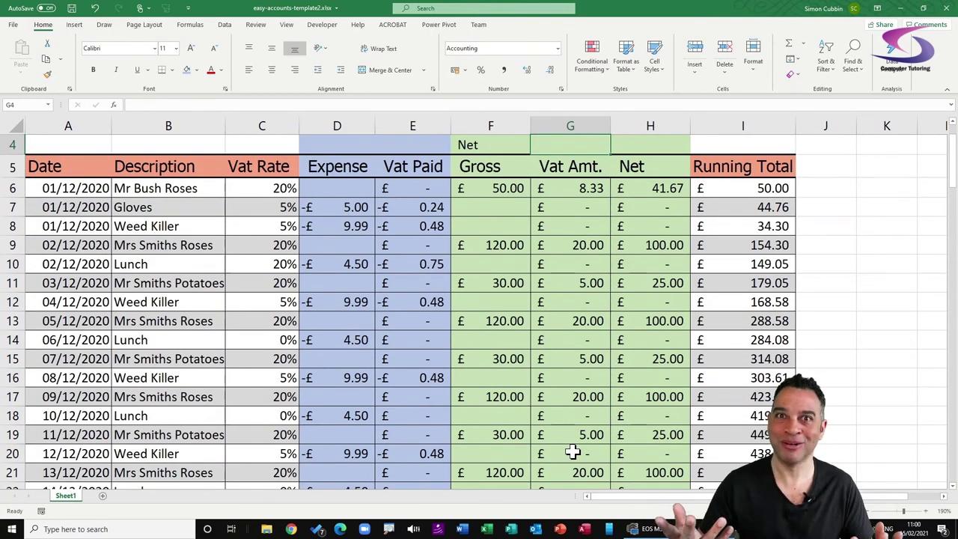
# Calculate the net income in cell G4 by subtracting Vat to Pay from Gross with the formula =G2-G3
pyautogui.scroll(1, 608, 398)
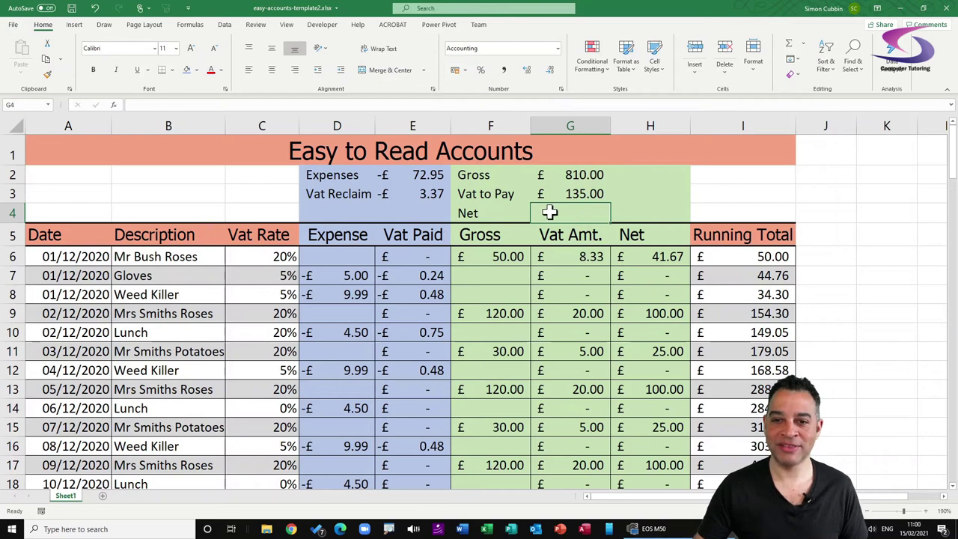
pyautogui.write('=')
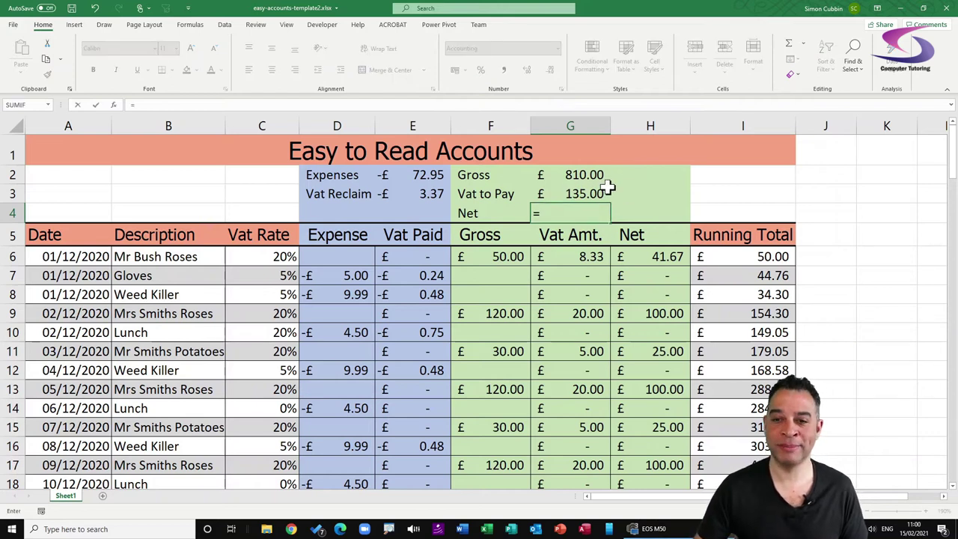
pyautogui.click(569, 175)
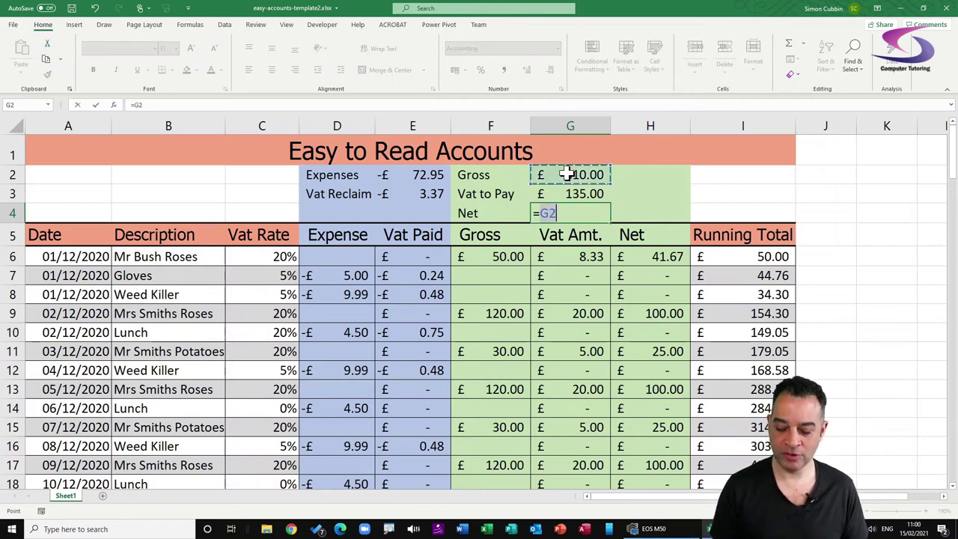
pyautogui.write('-')
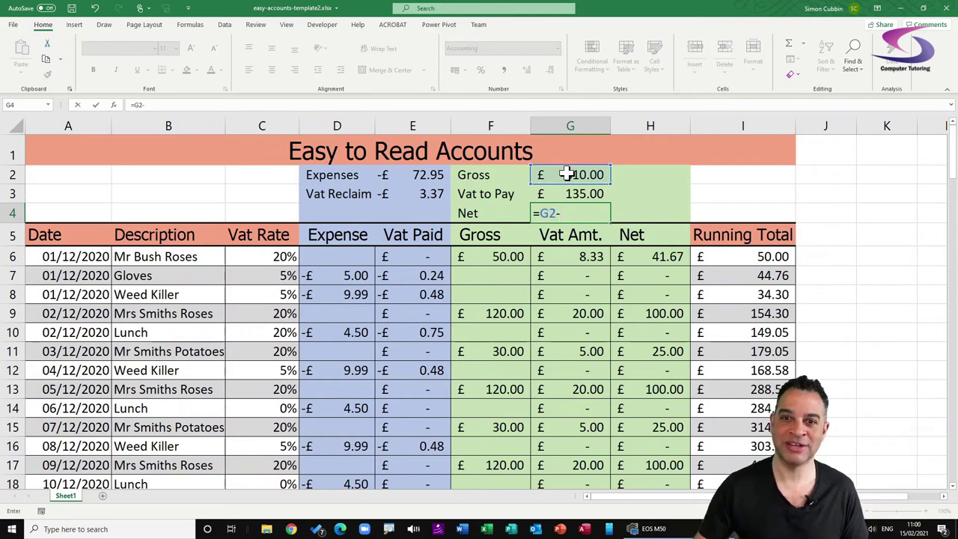
pyautogui.click(572, 193)
pyautogui.press('Return')
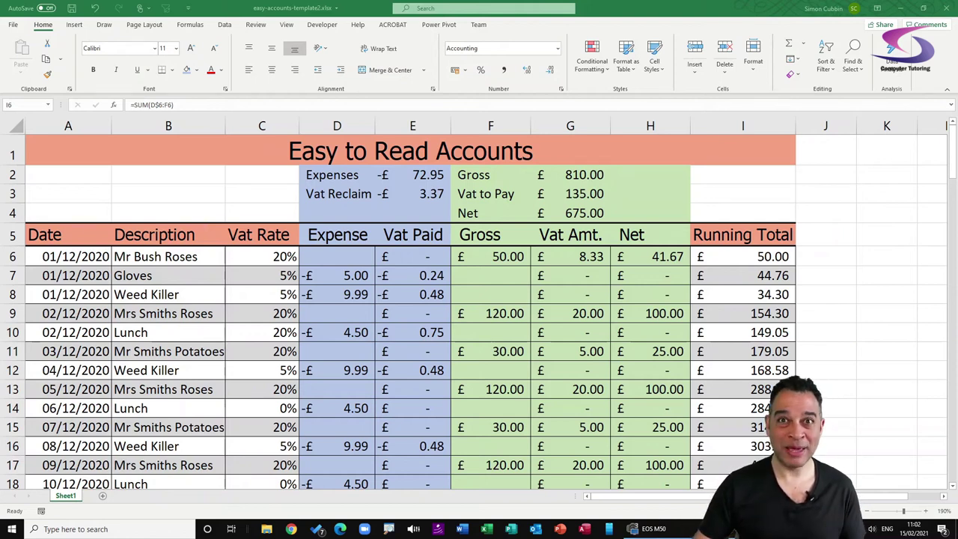
# Replace the range in the Running Total formula in I6 with F$6:F6, so that it sums only the Gross column
pyautogui.doubleClick(733, 256)
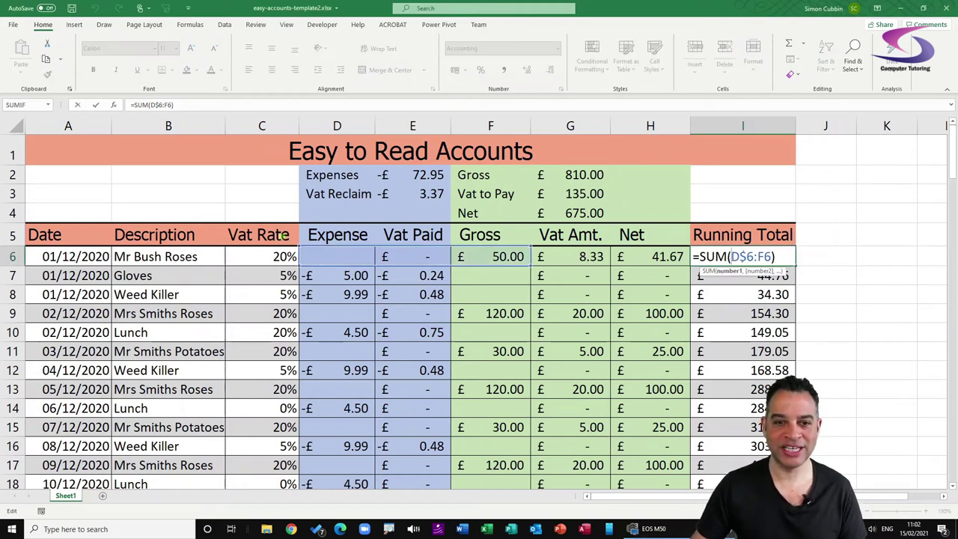
pyautogui.moveTo(280, 235); pyautogui.dragTo(555, 269)
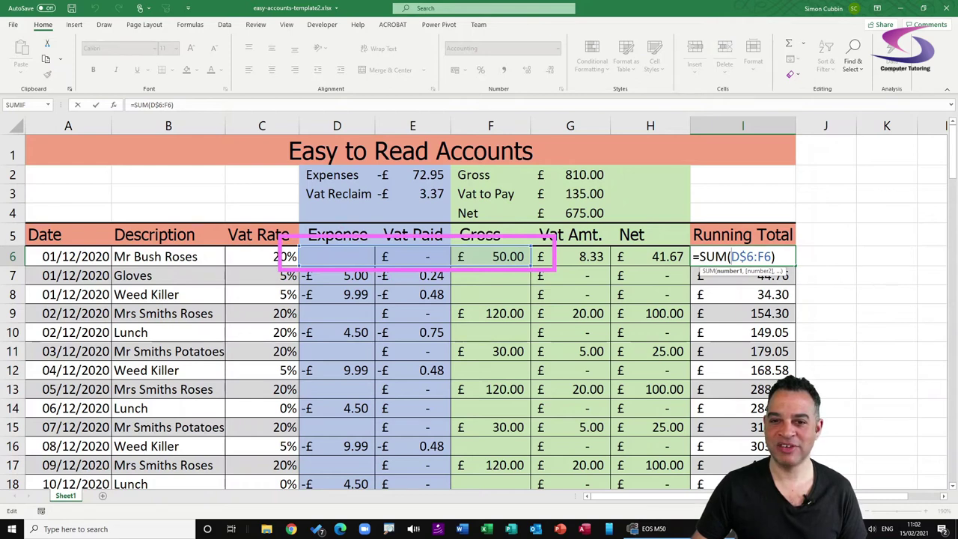
pyautogui.press('Escape')
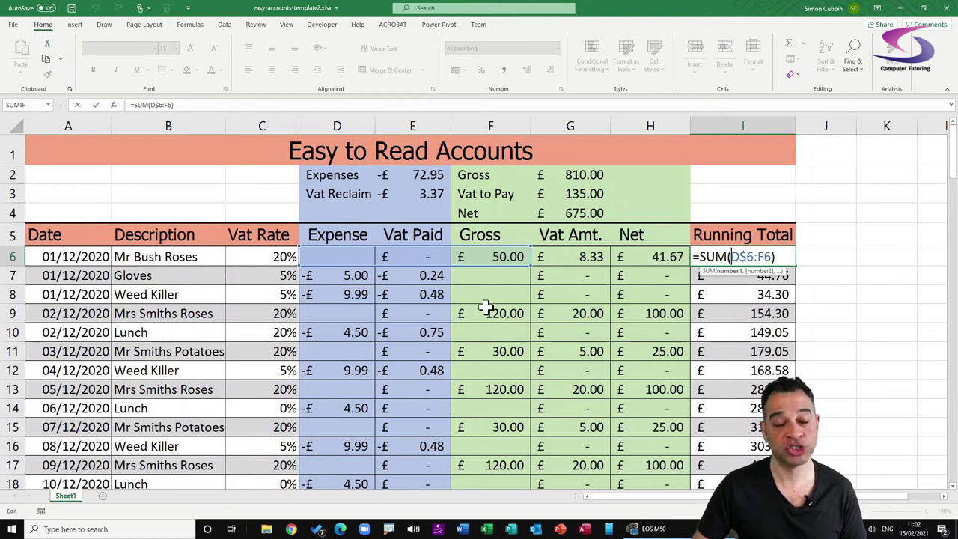
pyautogui.moveTo(734, 256); pyautogui.dragTo(781, 256)
pyautogui.press('BackSpace')
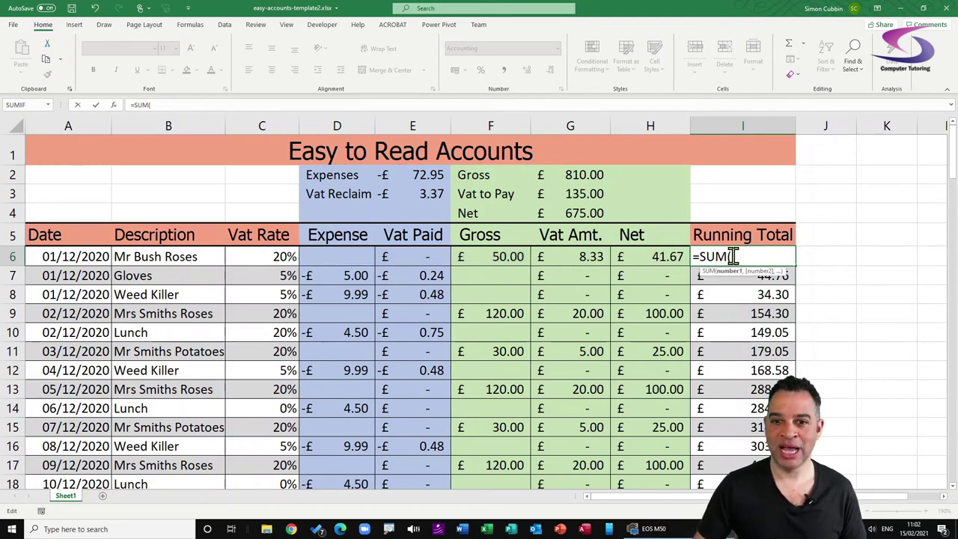
pyautogui.click(490, 257)
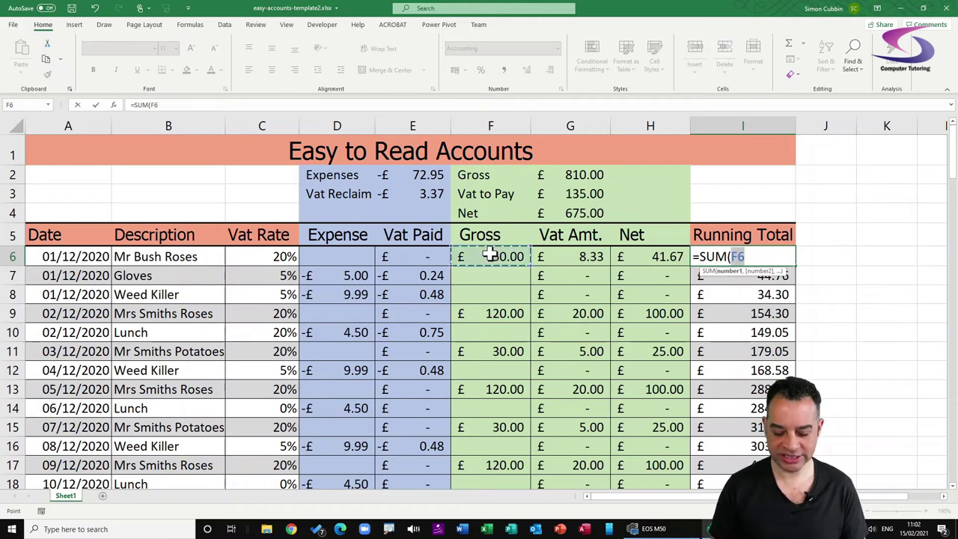
pyautogui.press('F8')
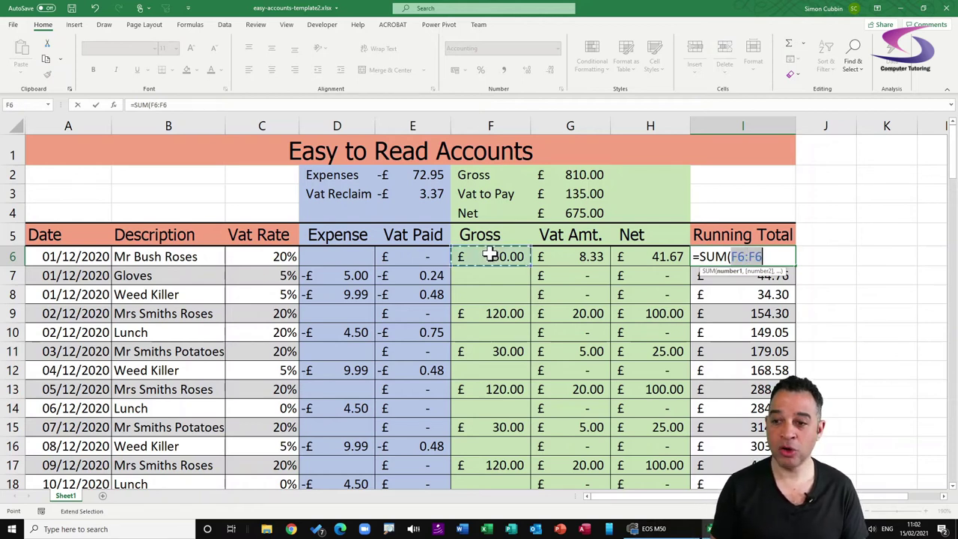
pyautogui.write(')')
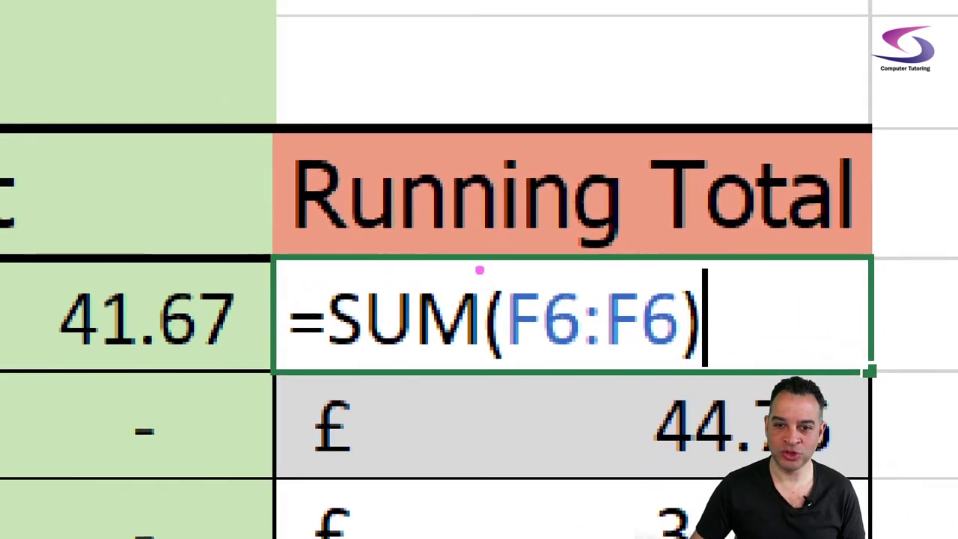
pyautogui.moveTo(480, 270)
pyautogui.mouseDown()
pyautogui.moveTo(576, 301)
pyautogui.moveTo(598, 363)
pyautogui.mouseUp()
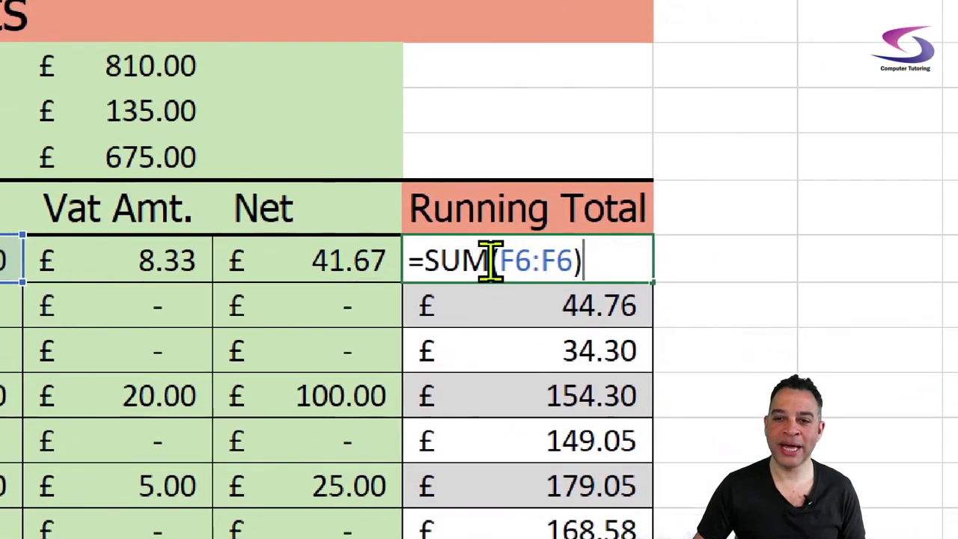
pyautogui.click(515, 261)
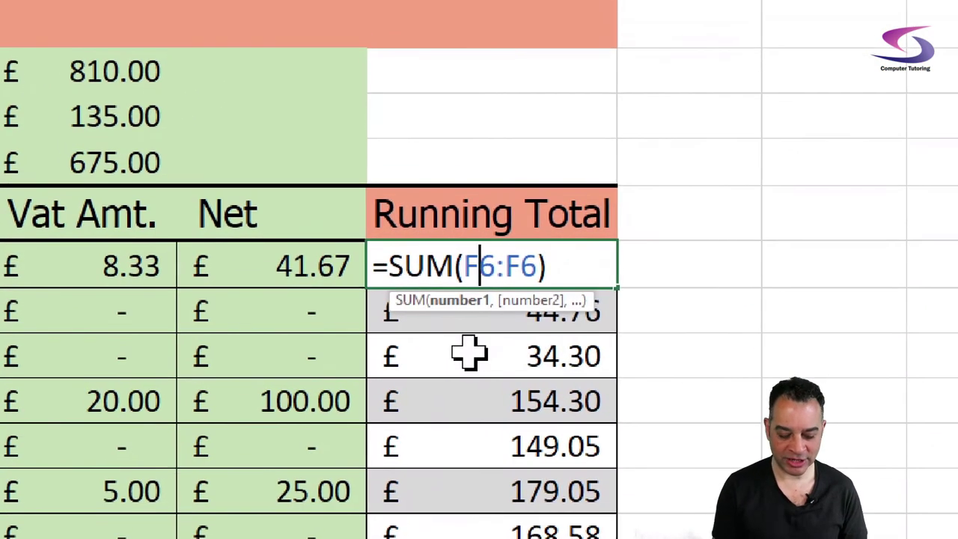
pyautogui.write('$')
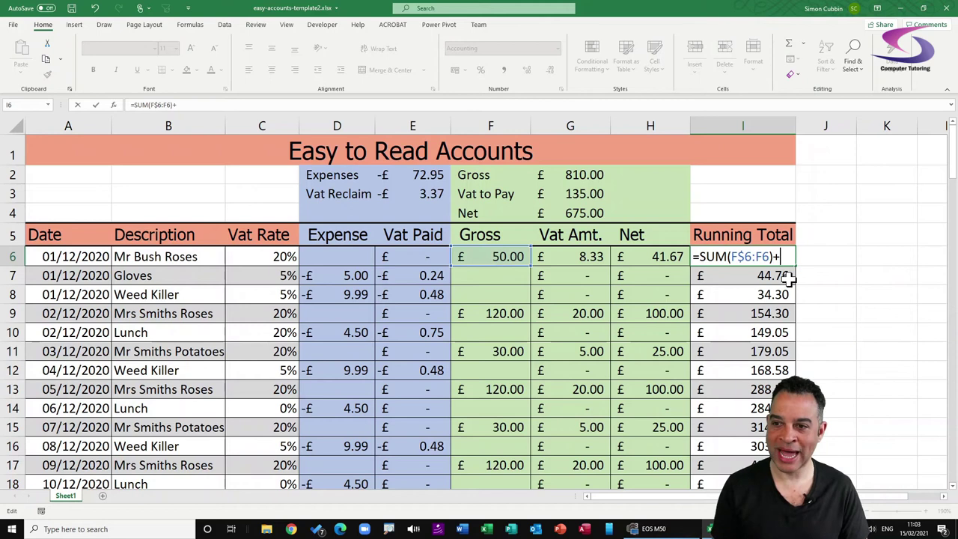
# Add +SUM(D$6:D6) to the Running Total formula in I6 and fill it down the column to the table's last row
pyautogui.write('SUM(')
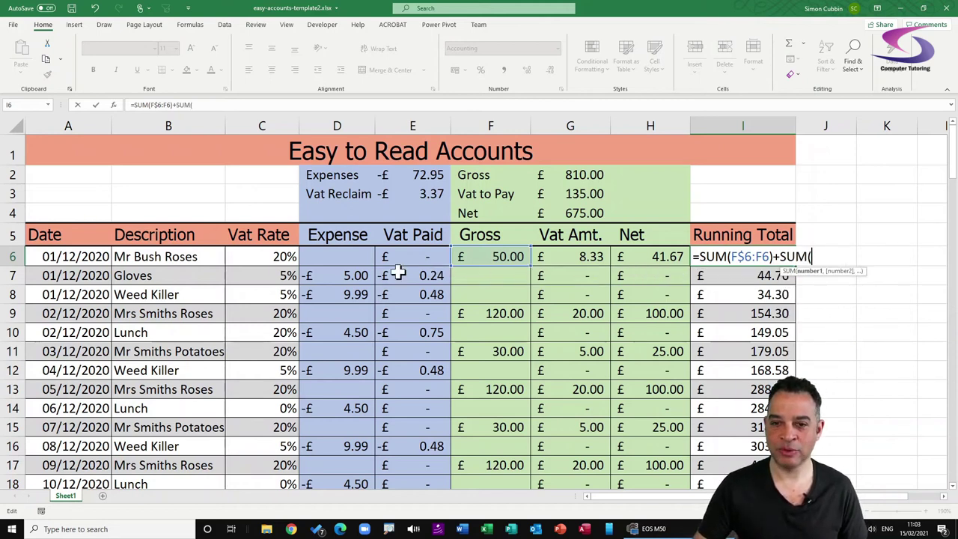
pyautogui.click(330, 256)
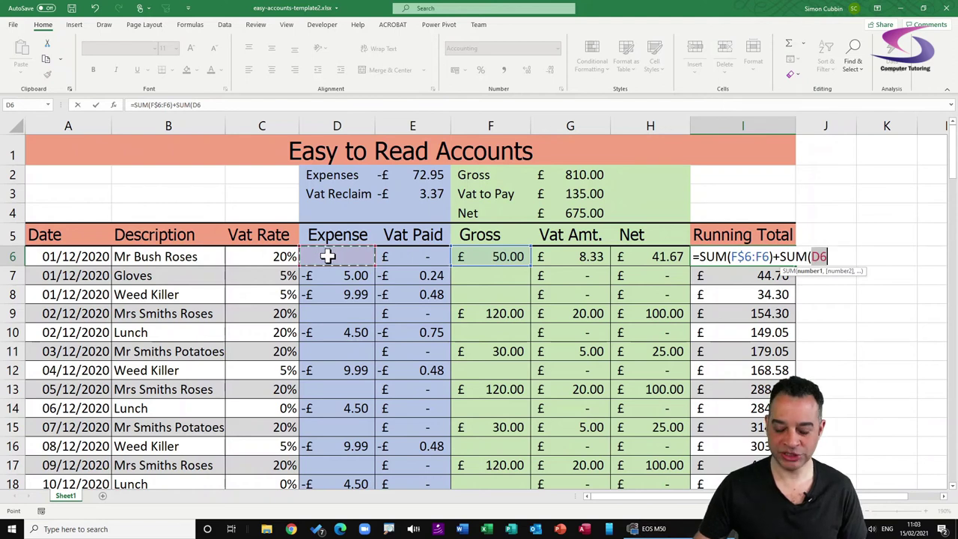
pyautogui.press('F8')
pyautogui.write(')')
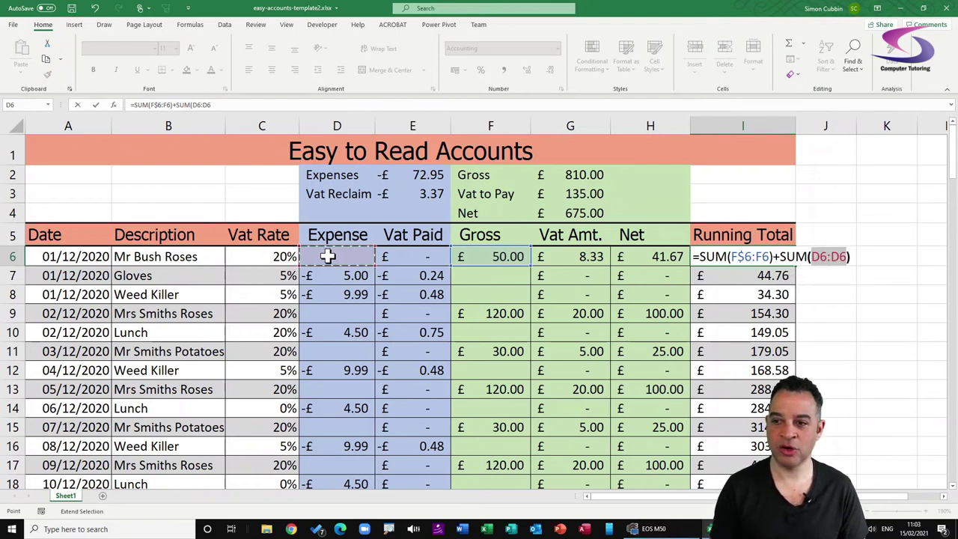
pyautogui.click(818, 257)
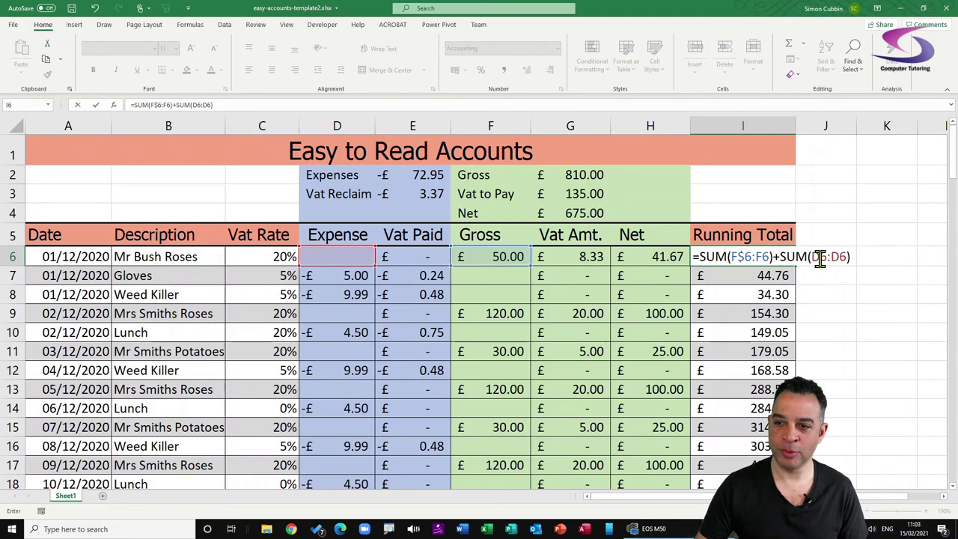
pyautogui.write('$')
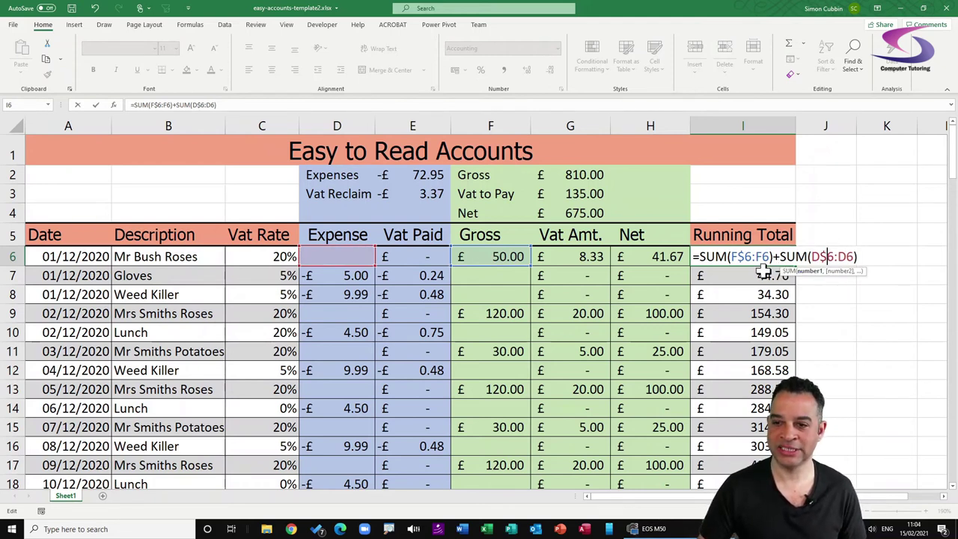
pyautogui.hotkey('ctrl', 'Return')
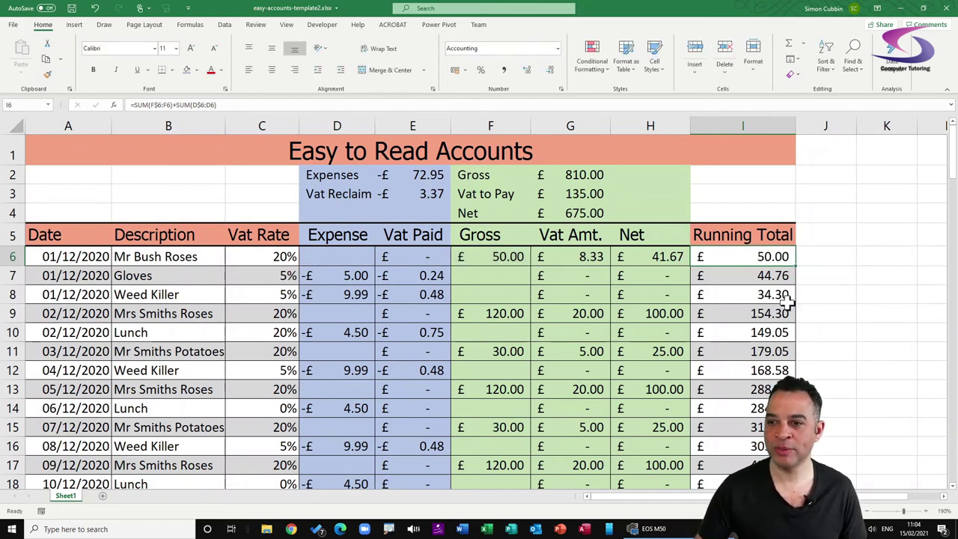
pyautogui.doubleClick(796, 265)
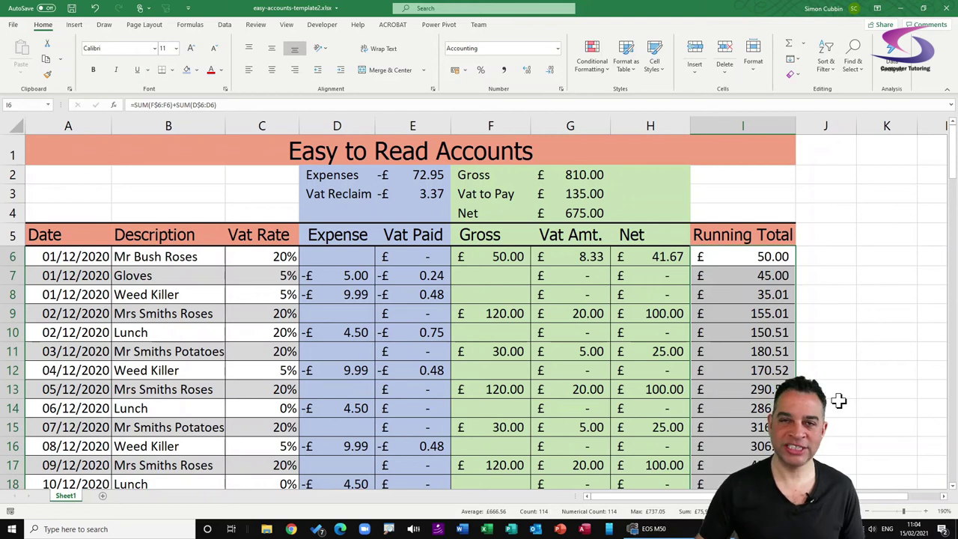
# Examine the Running Total formulas in I6, I7 and I8 to check which Gross and Expense ranges each row sums
pyautogui.click(736, 255)
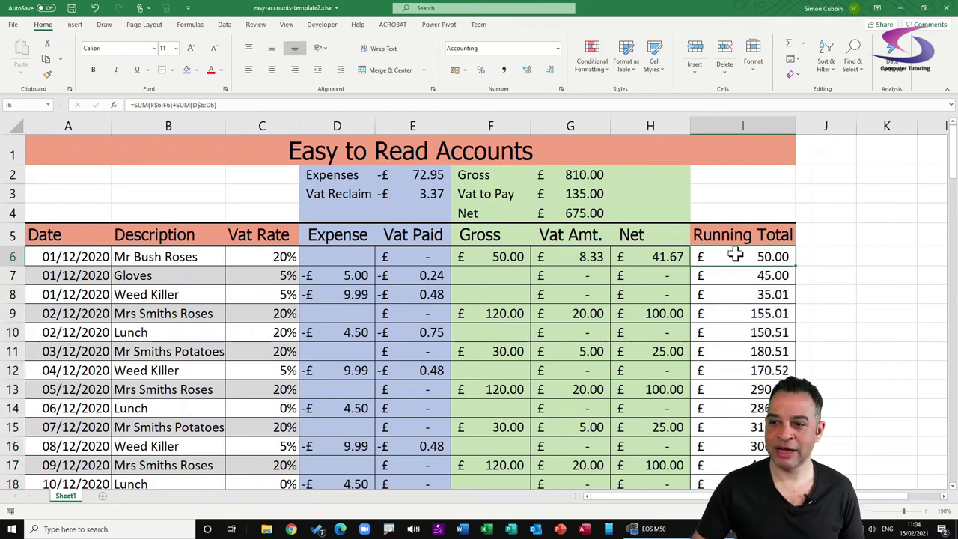
pyautogui.doubleClick(750, 255)
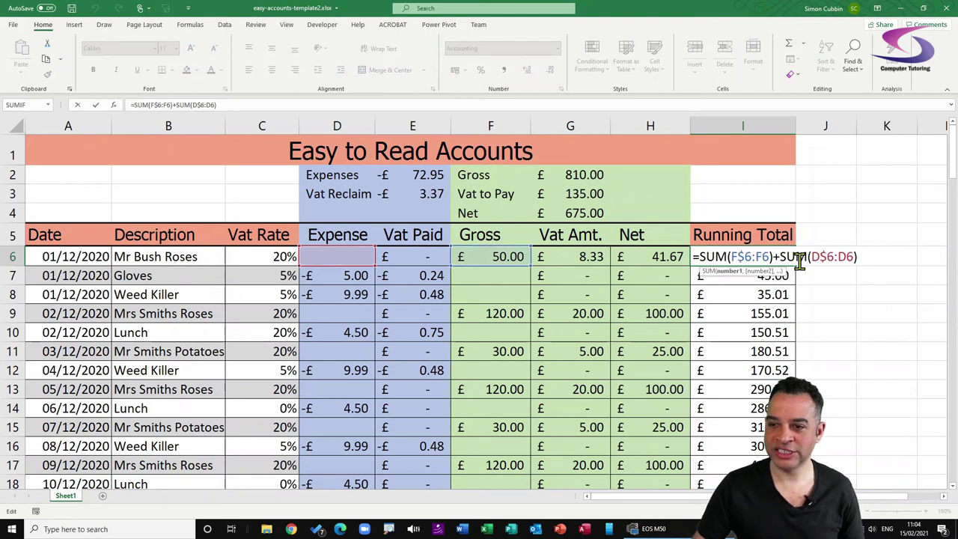
pyautogui.press('Escape')
pyautogui.doubleClick(753, 274)
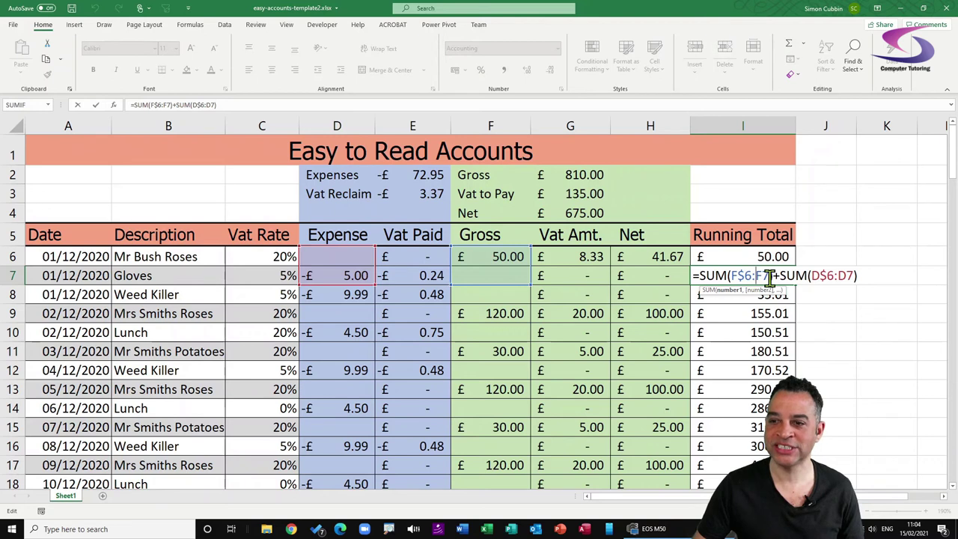
pyautogui.press('Return')
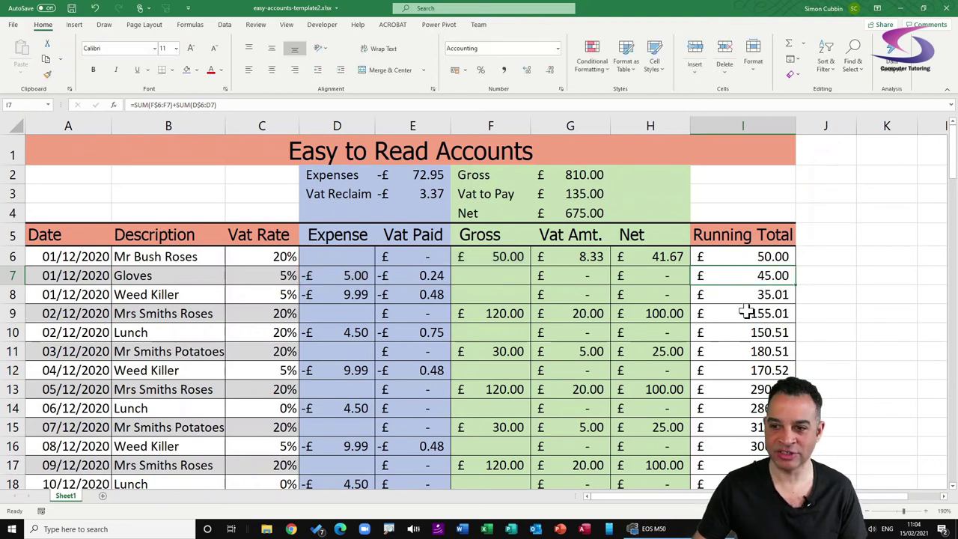
pyautogui.doubleClick(749, 294)
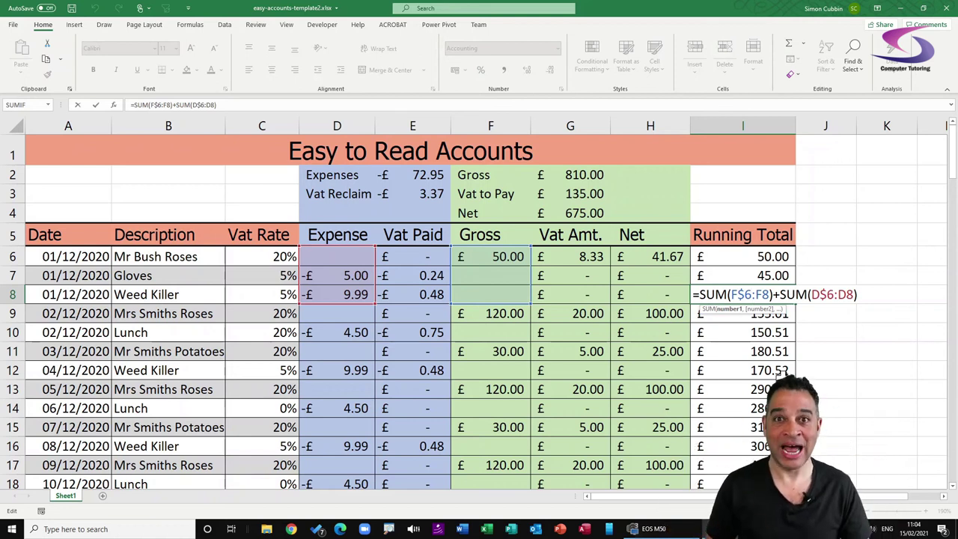
pyautogui.hotkey('ctrl', 'Return')
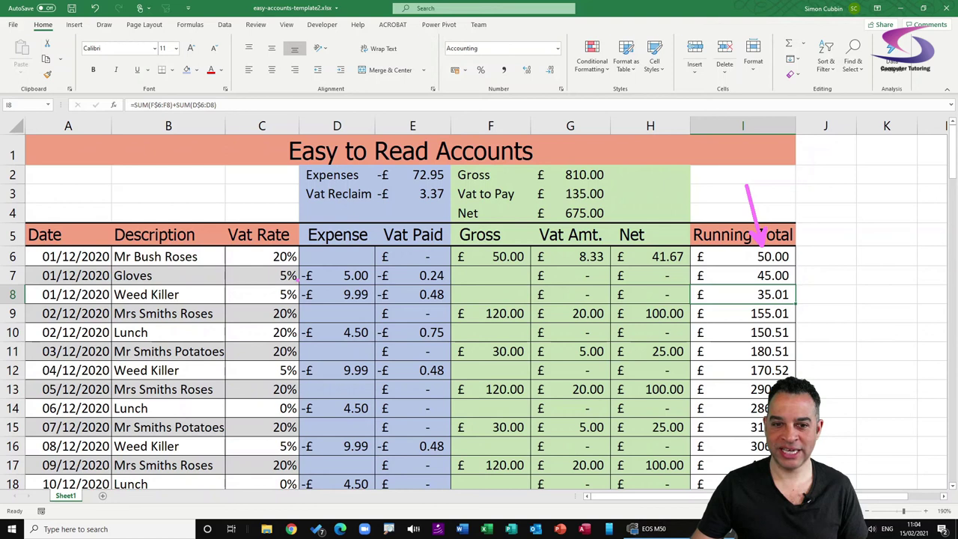
pyautogui.moveTo(297, 277); pyautogui.dragTo(229, 276)
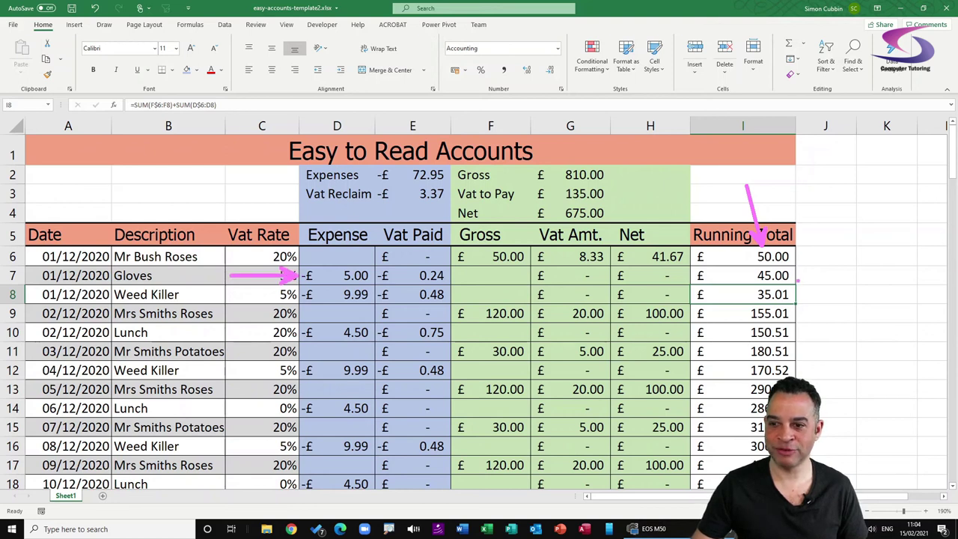
pyautogui.press('Escape')
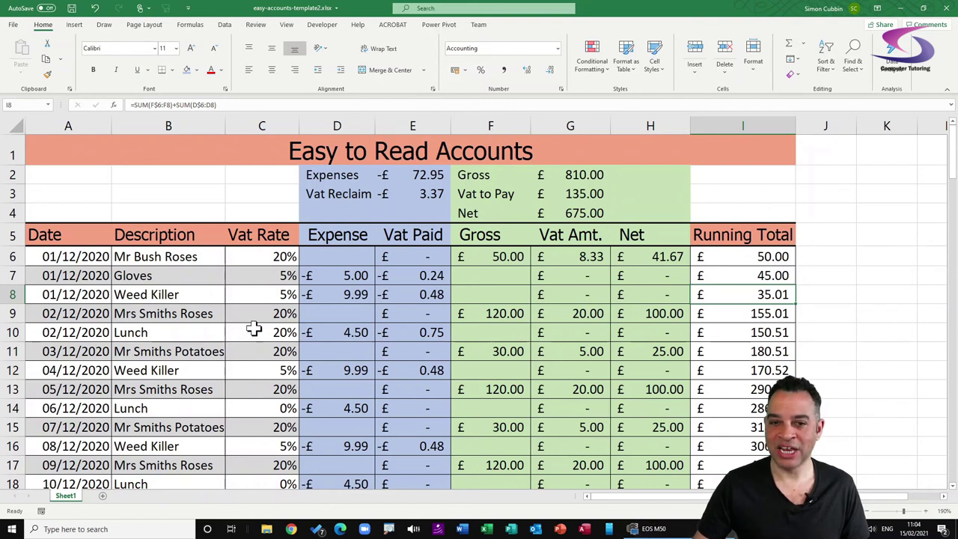
# Fill Running Total cell I7 with the same light grey as the table's other shaded rows
pyautogui.click(747, 275)
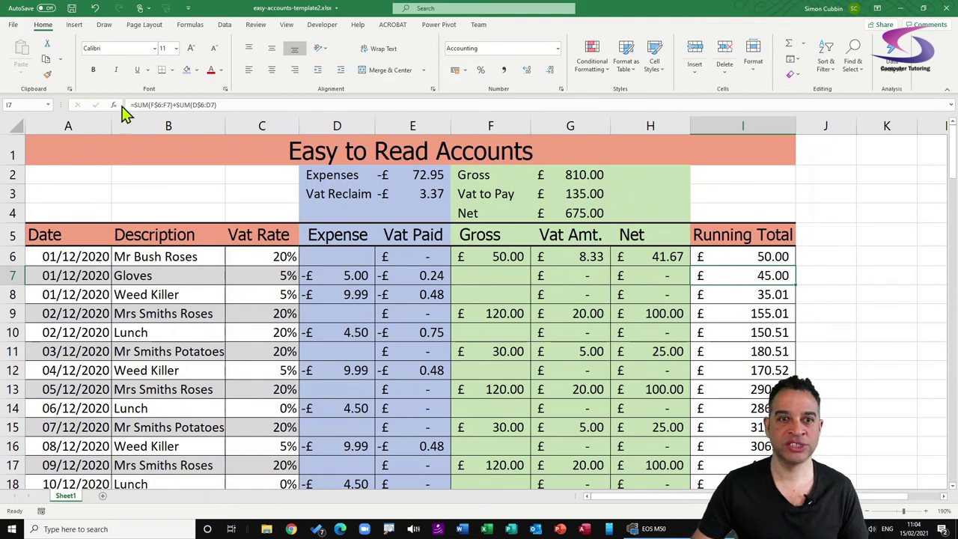
pyautogui.click(196, 69)
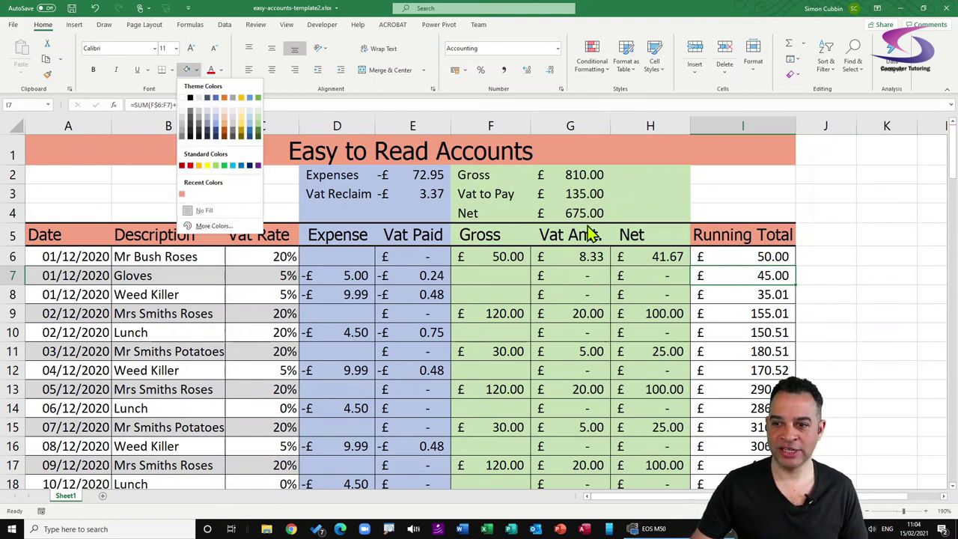
pyautogui.click(189, 111)
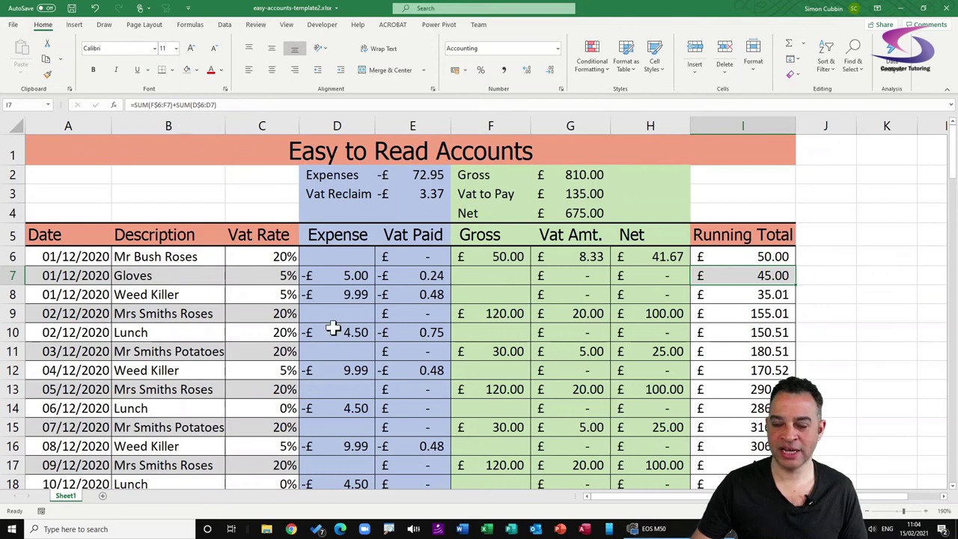
# Copy the alternating white and grey formatting of I6:I7 down the Running Total column with Format Painter and check the banding further down
pyautogui.moveTo(766, 255); pyautogui.dragTo(763, 274)
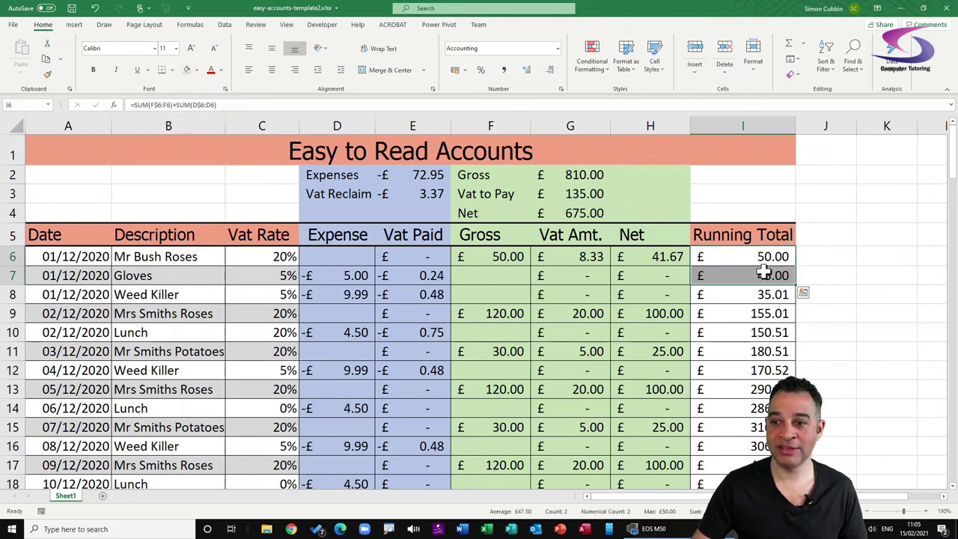
pyautogui.click(47, 78)
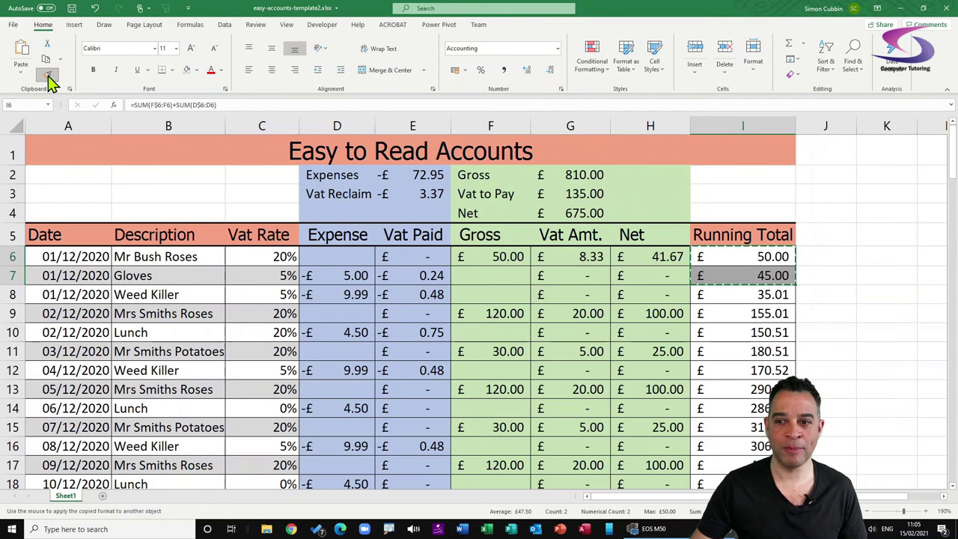
pyautogui.click(844, 128)
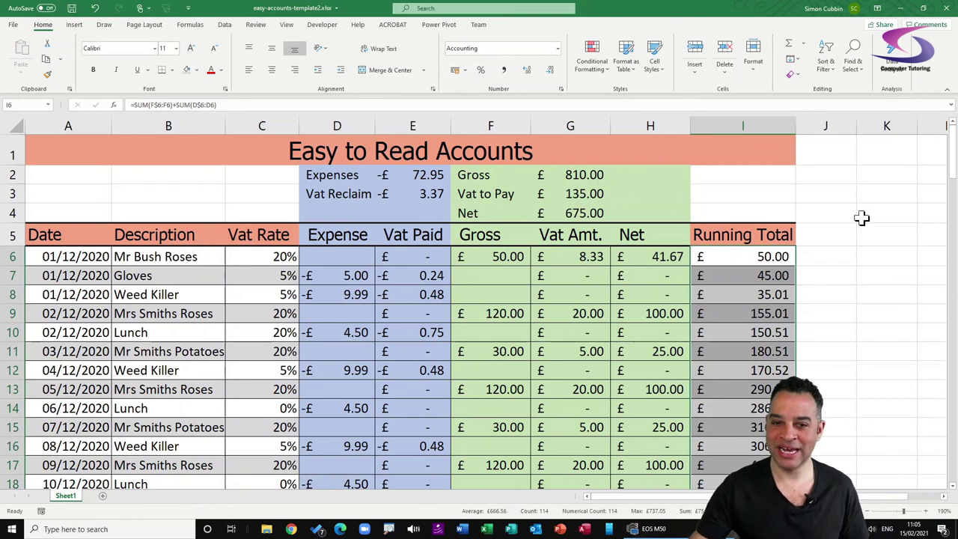
pyautogui.scroll(-2, 712, 296)
pyautogui.scroll(-16, 712, 297)
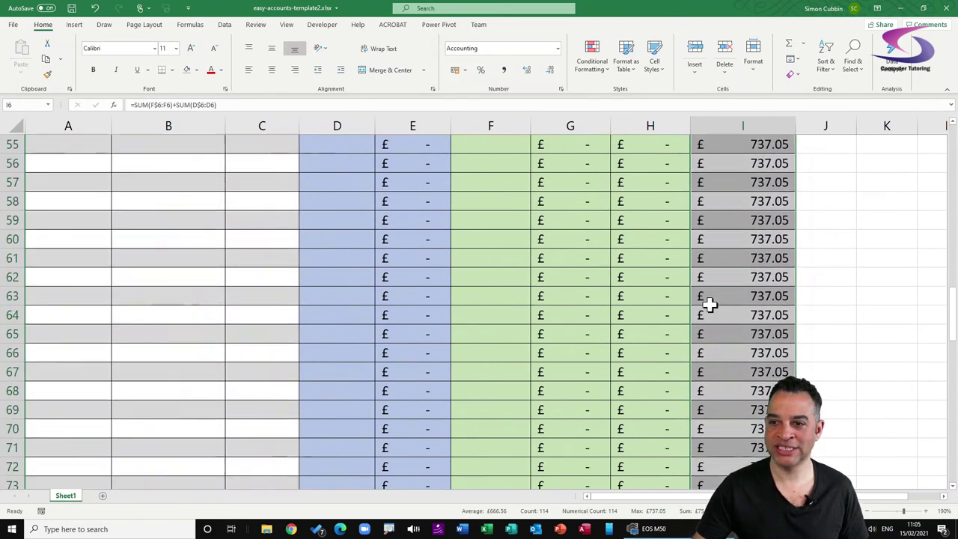
pyautogui.scroll(9, 710, 303)
pyautogui.scroll(9, 710, 308)
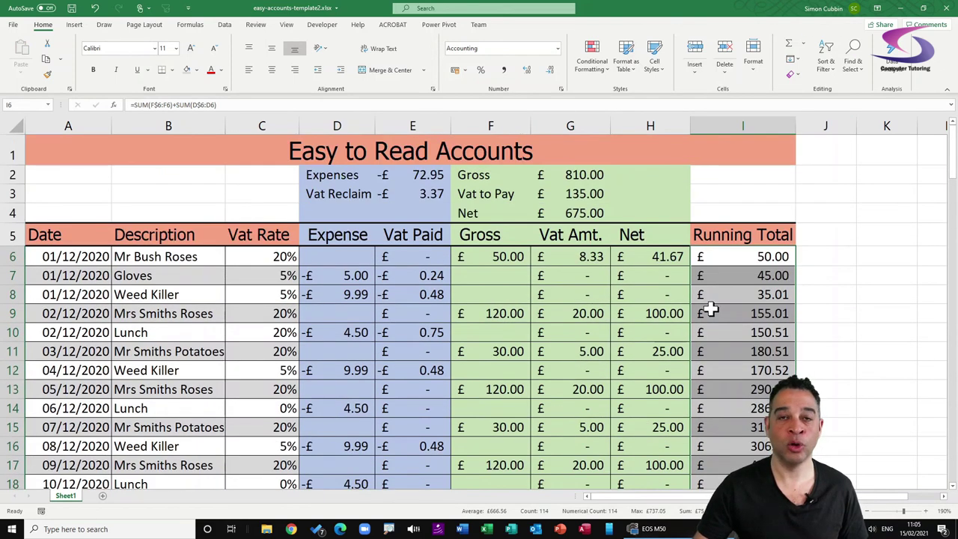